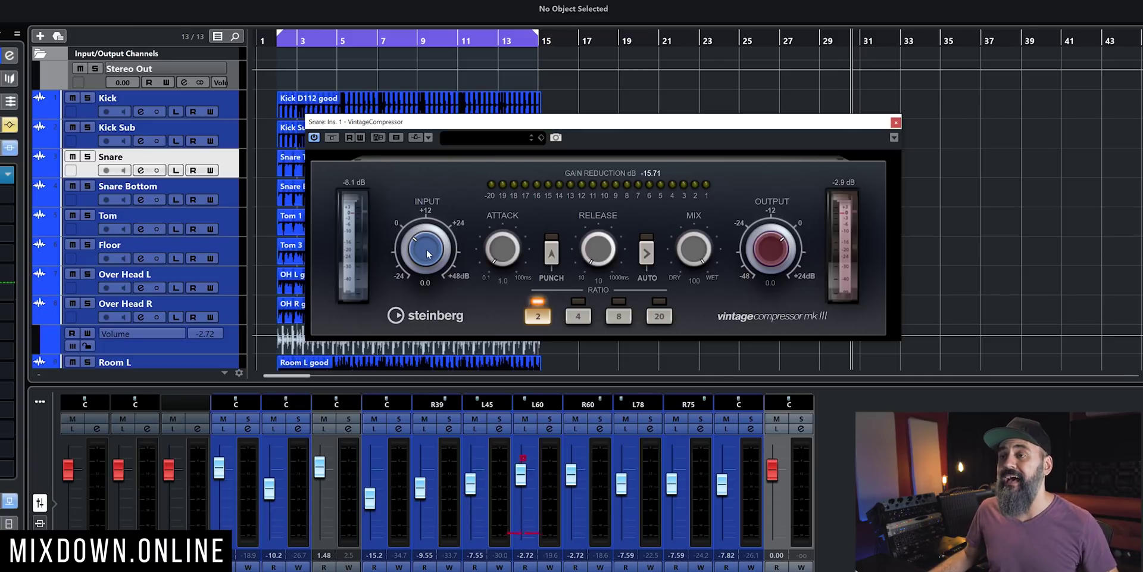
- Drive the snare compressor's input to 22.7 dB during drum playback, and drop its output to -16.6 dB
left_click_drag(427, 253, 417, 251)
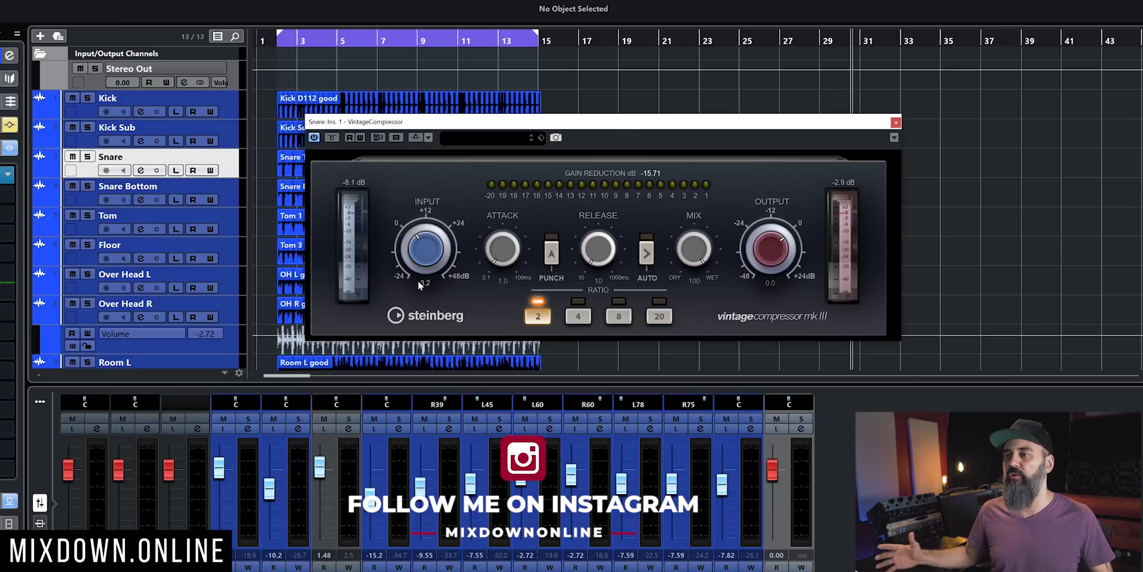
left_click_drag(424, 249, 425, 238)
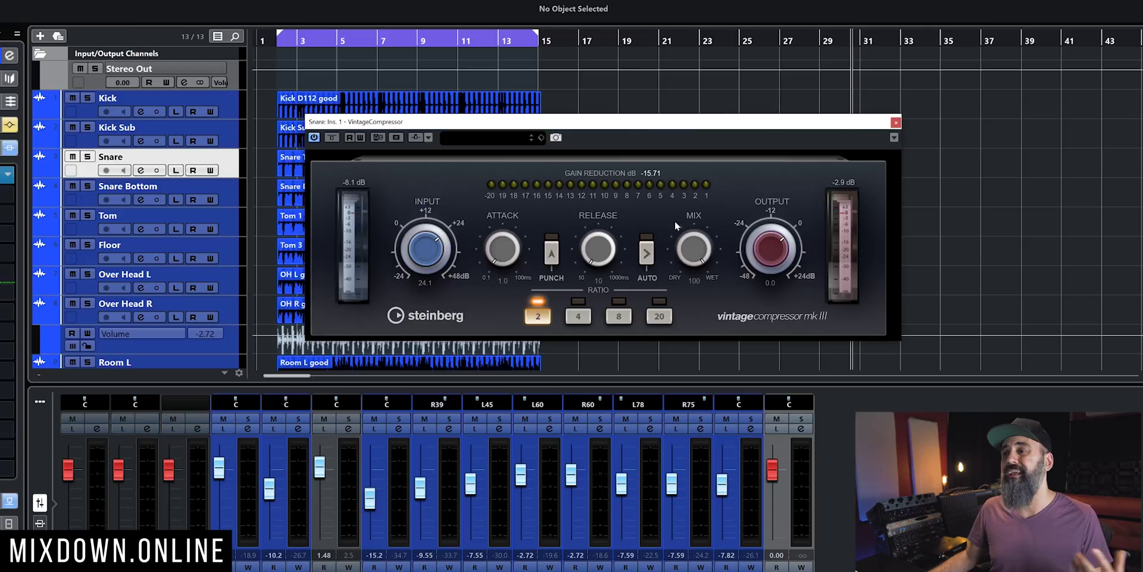
left_click_drag(415, 247, 415, 256)
key("space")
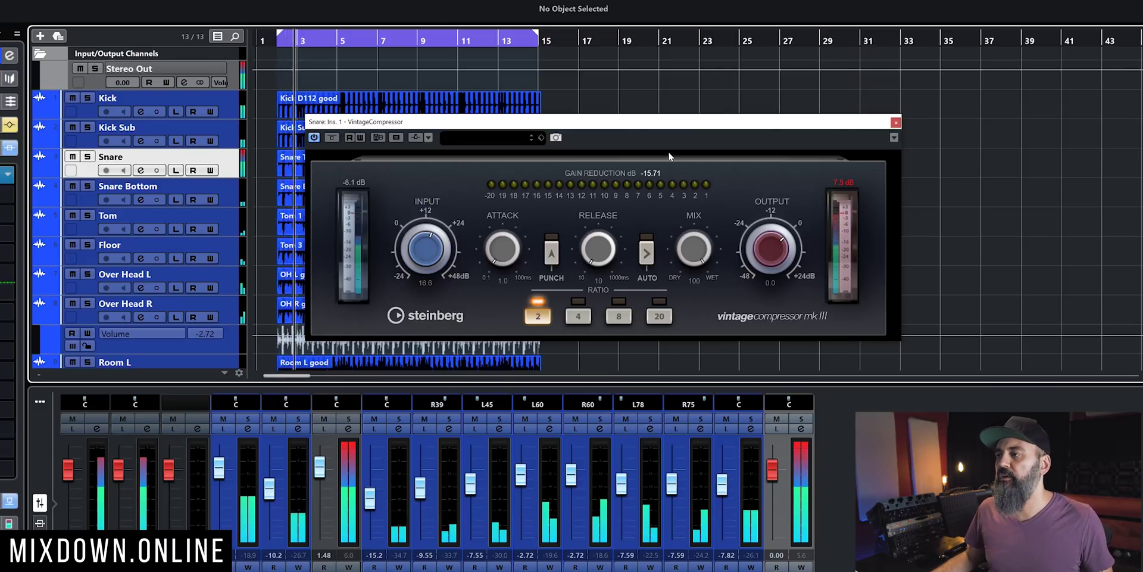
mouse_move(420, 262)
left_mouse_down()
mouse_move(419, 281)
mouse_move(422, 248)
left_mouse_up()
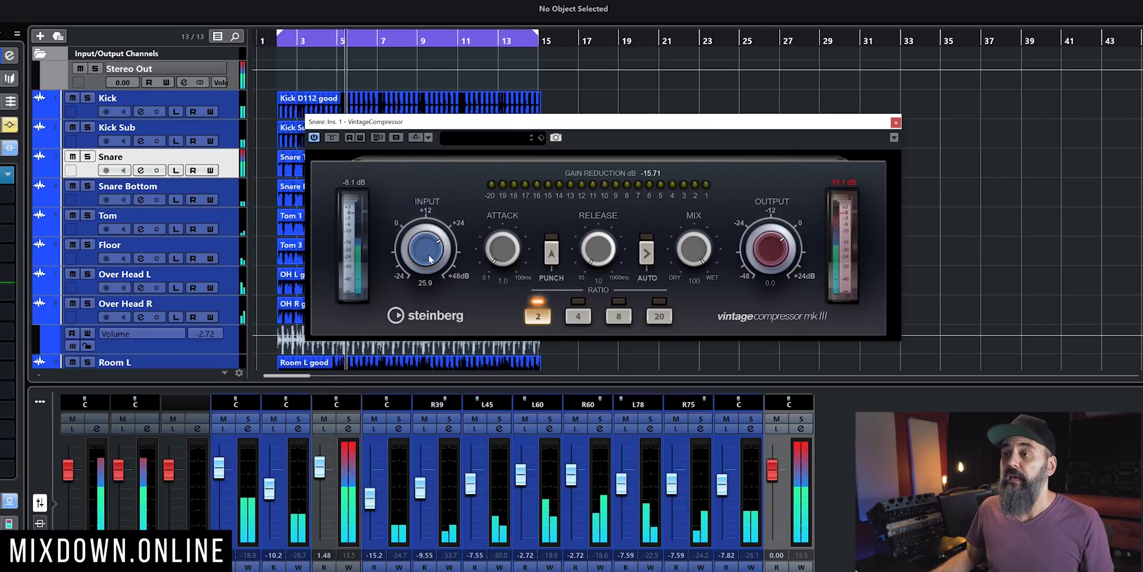
left_click_drag(422, 249, 420, 261)
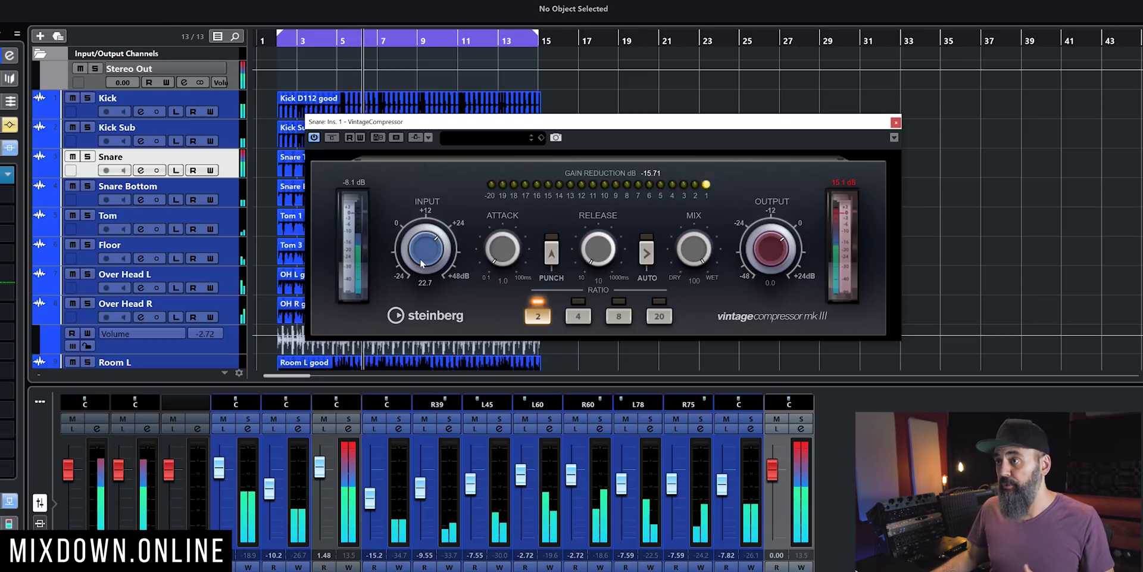
left_click_drag(774, 266, 774, 287)
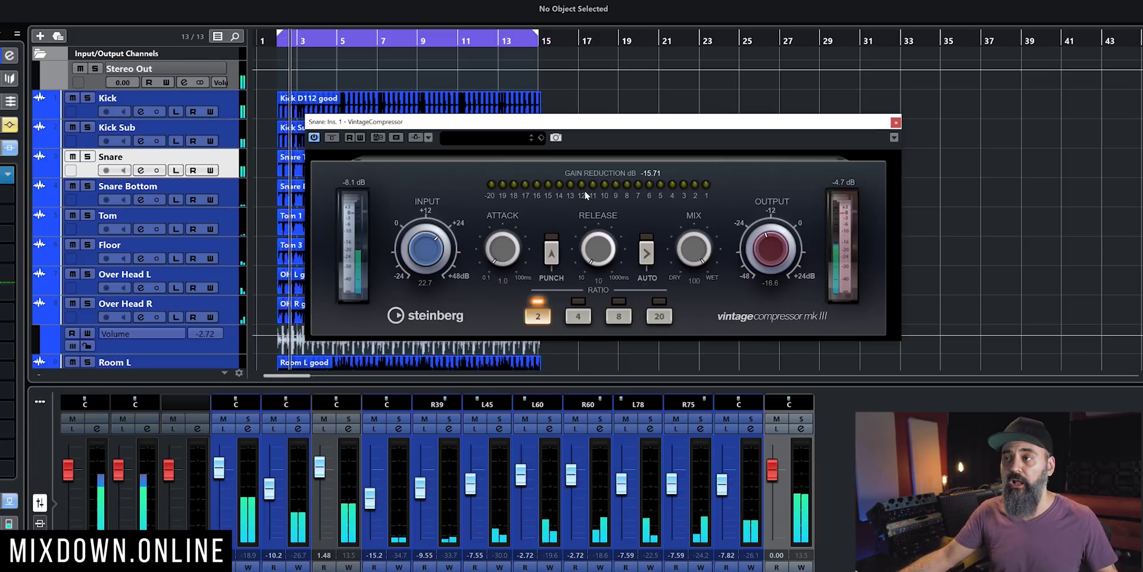
left_click(332, 137)
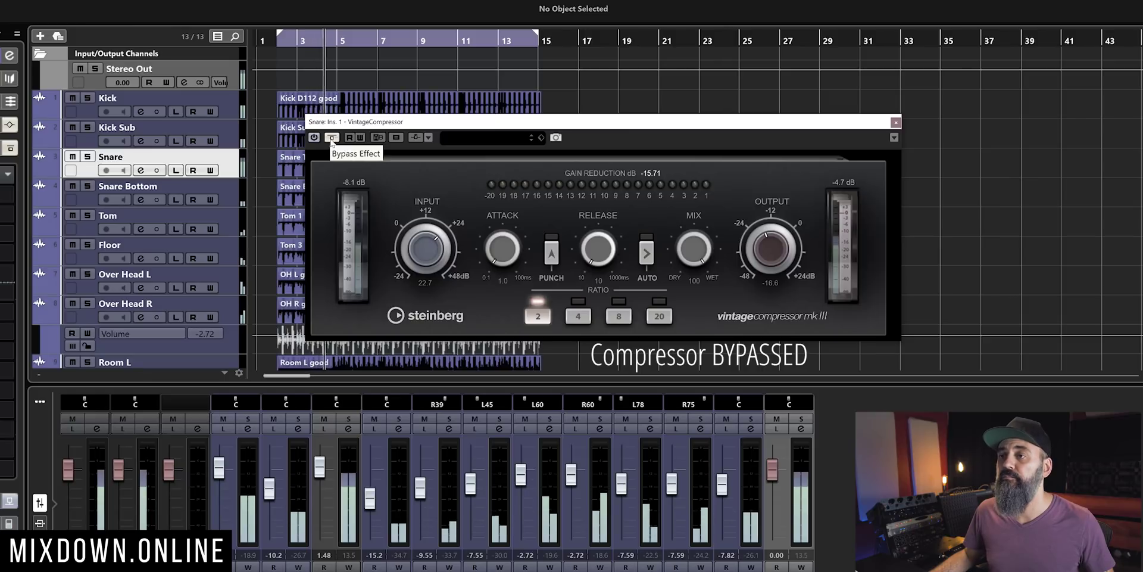
left_click(332, 138)
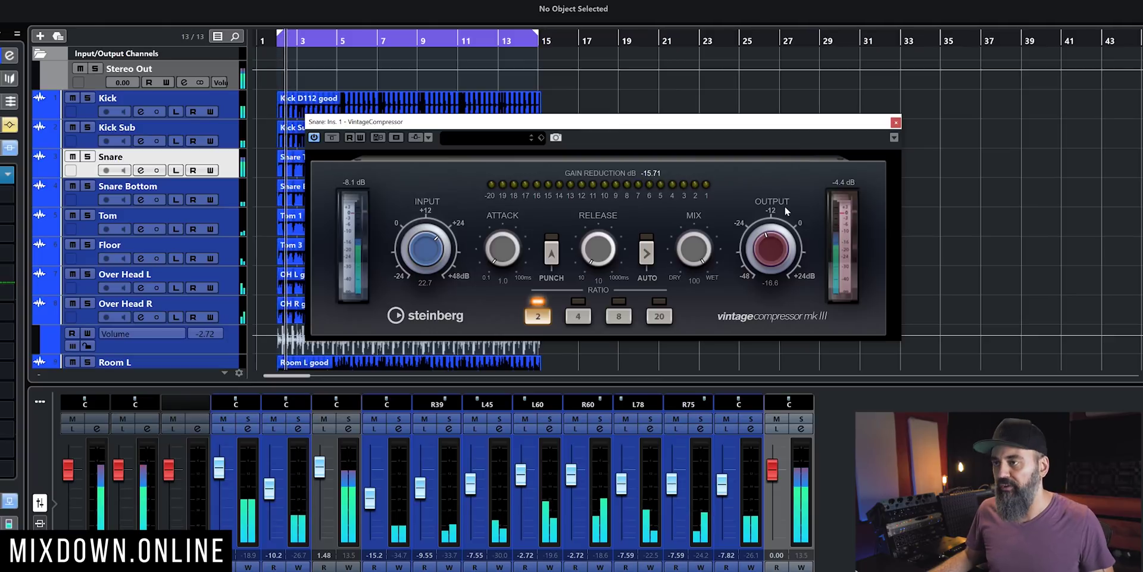
- Stop playback and audition ratios 4, 8 and 20, then settle back on ratio 2
key("space")
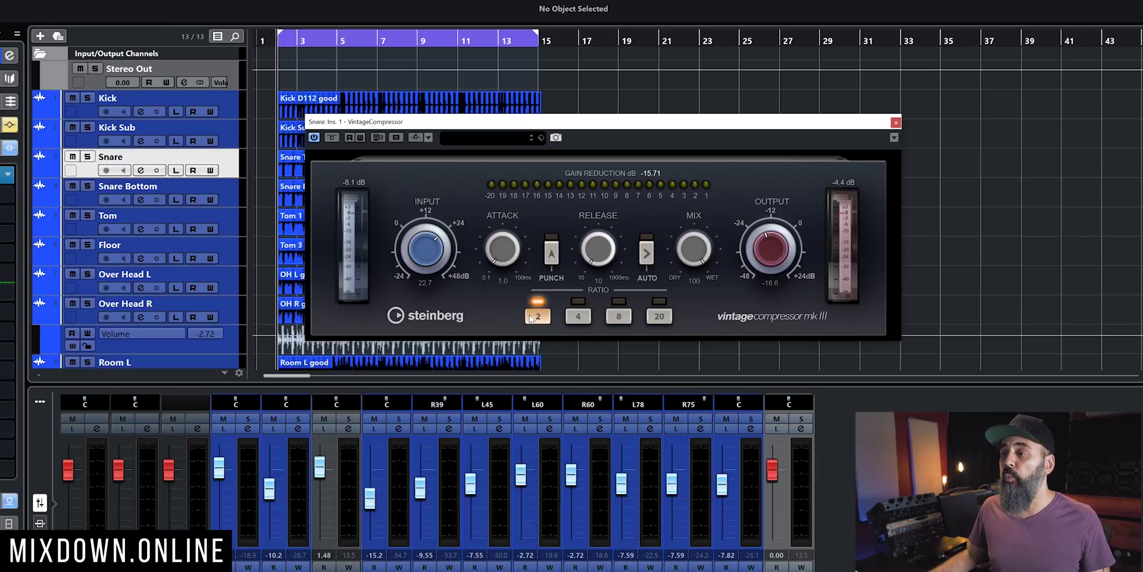
left_click(583, 317)
left_click(625, 316)
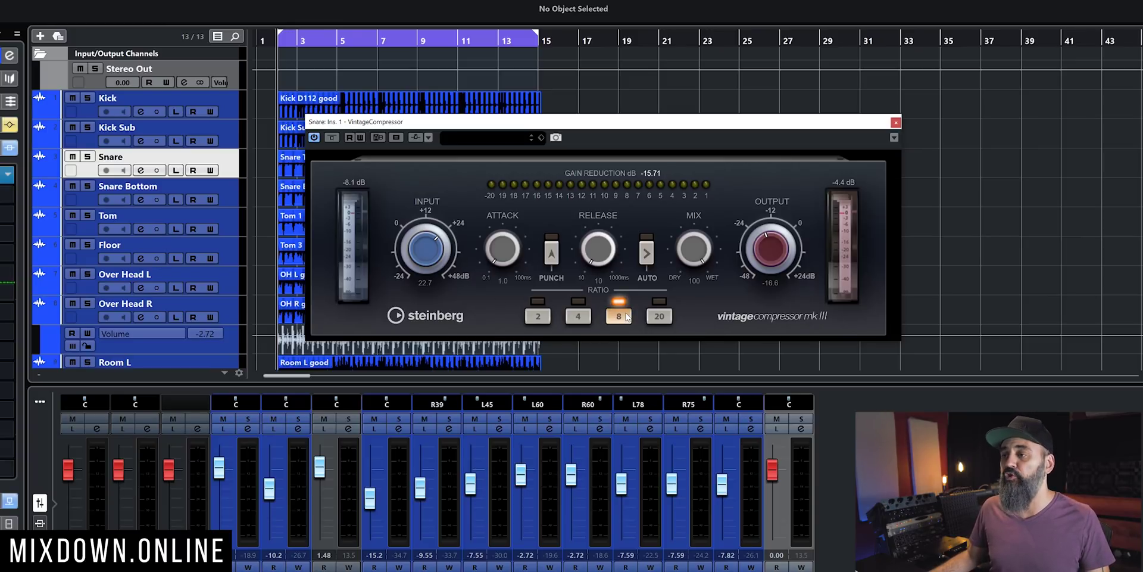
left_click(667, 319)
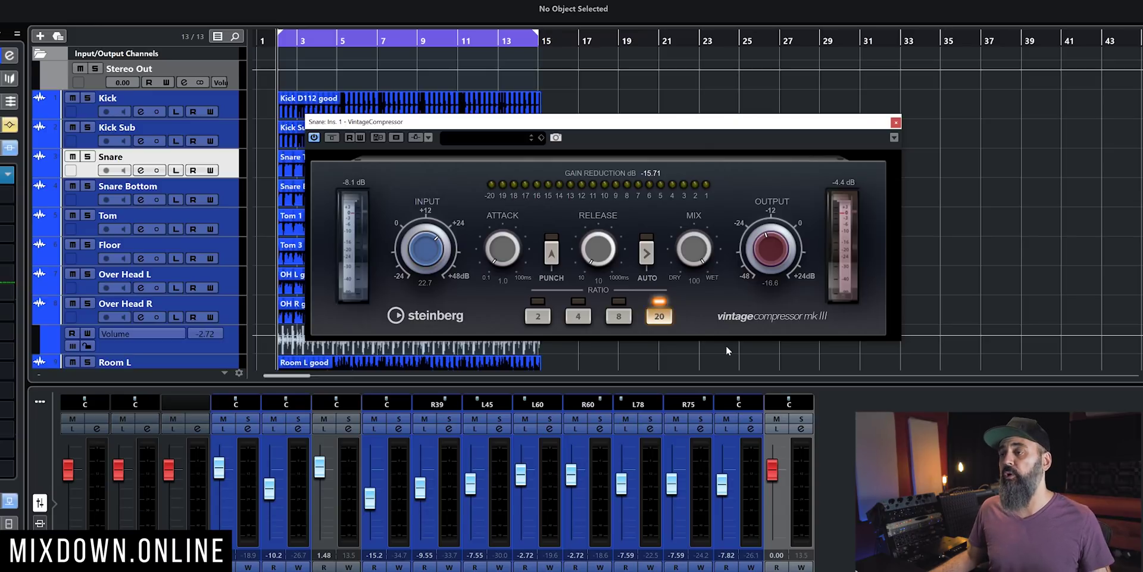
left_click(547, 318)
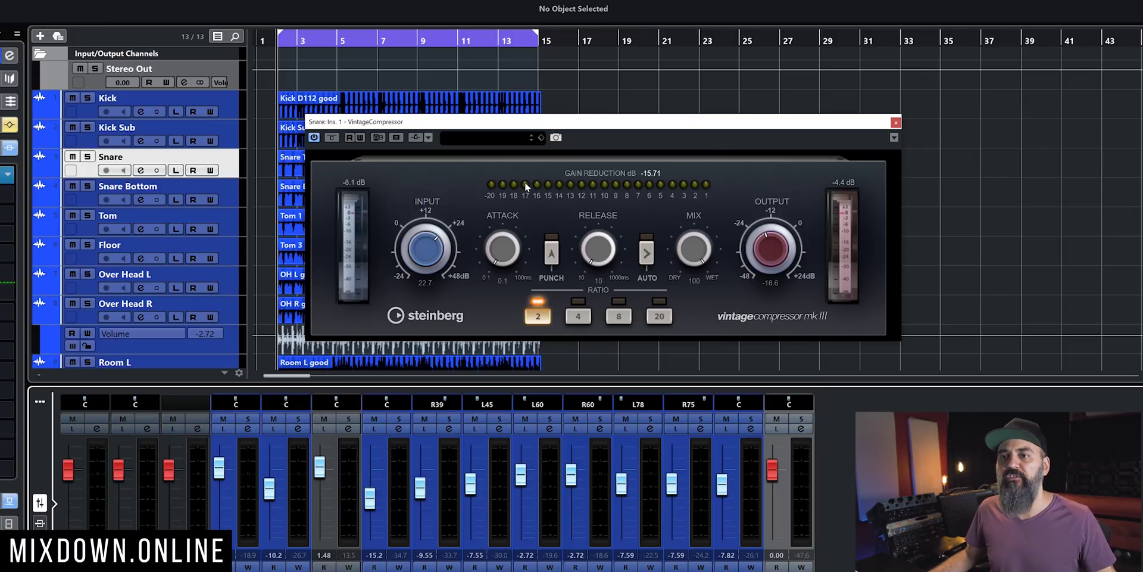
- Solo the Snare during playback, push the input drive higher and switch to ratio 8
key("space")
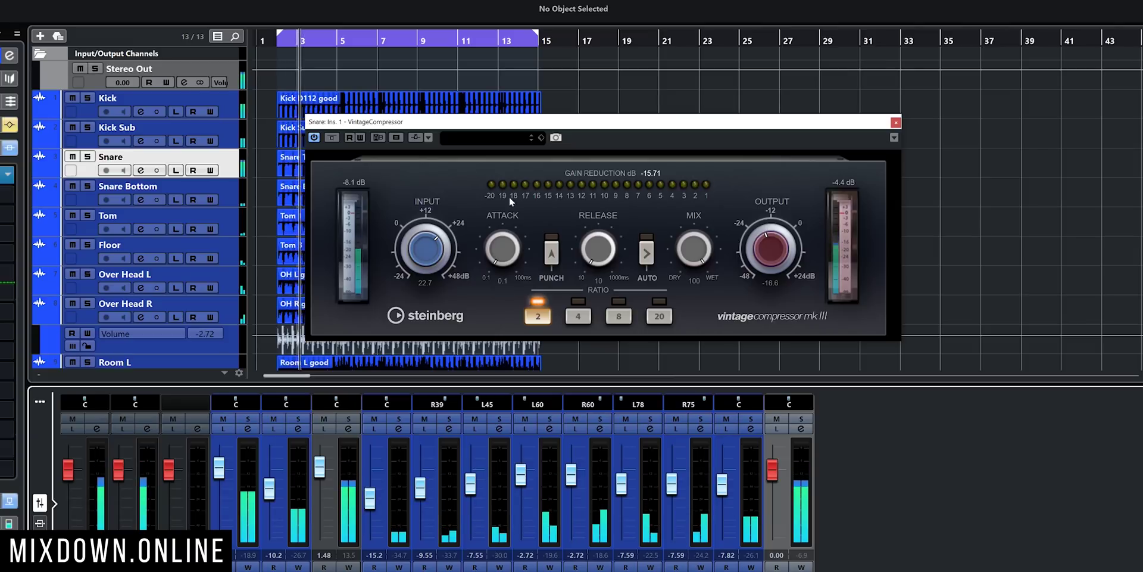
left_click_drag(427, 260, 427, 248)
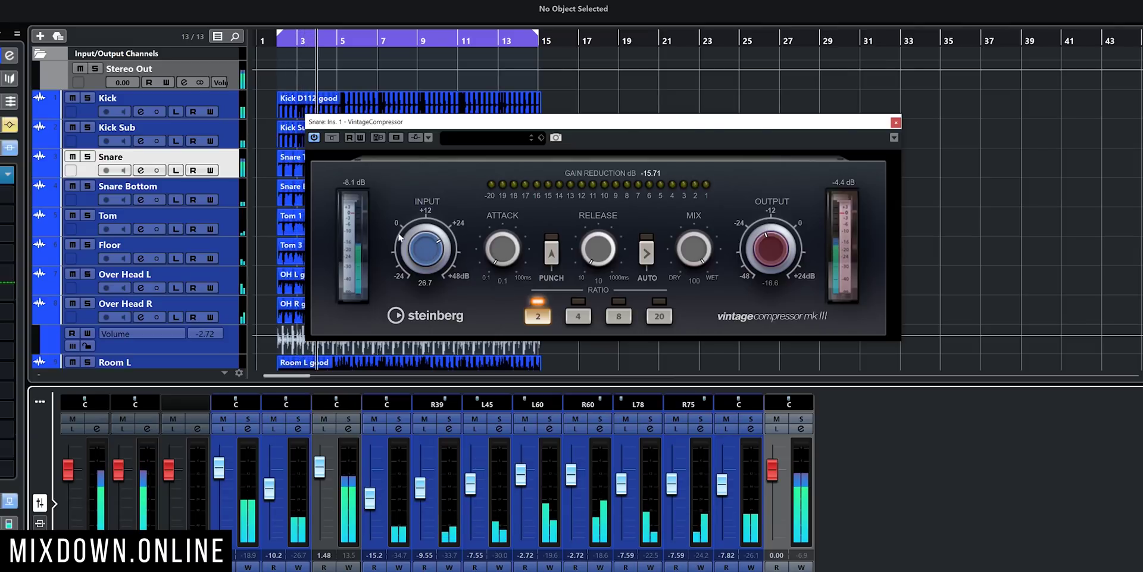
left_click(88, 156)
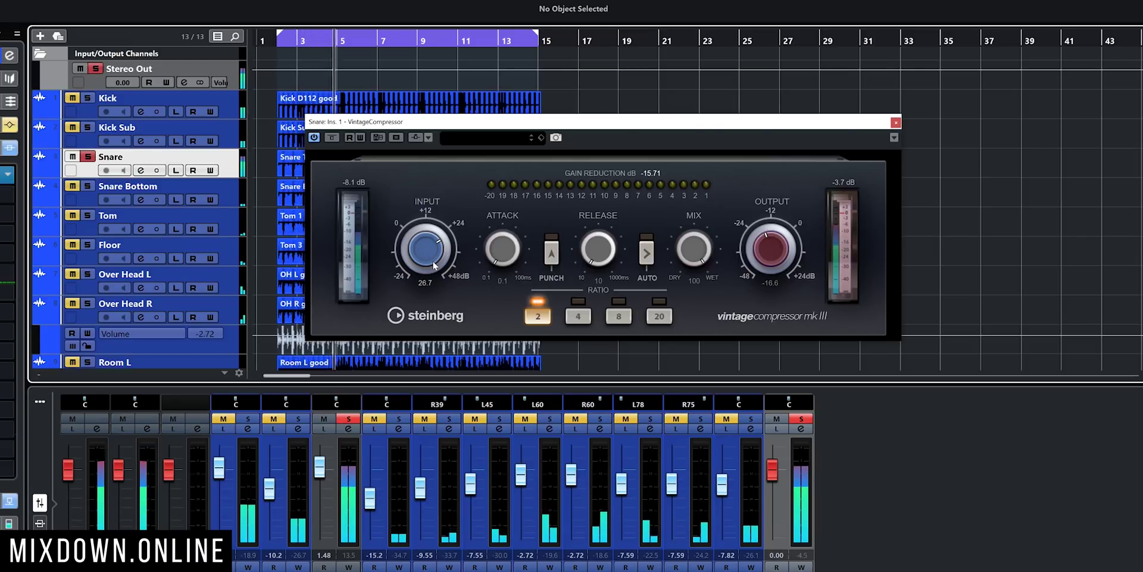
left_click_drag(431, 280, 434, 269)
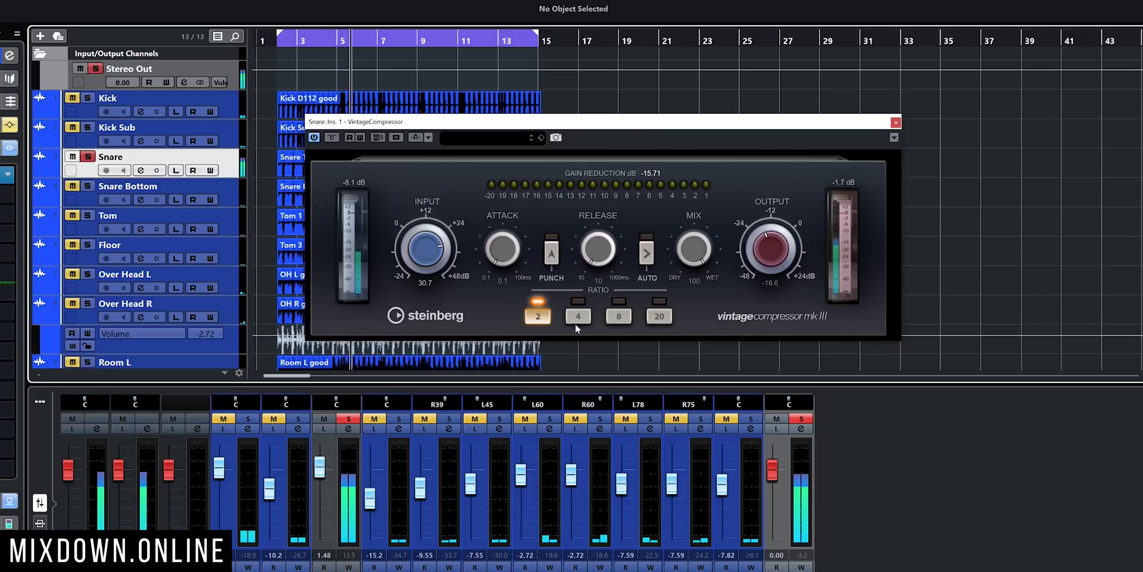
left_click(618, 316)
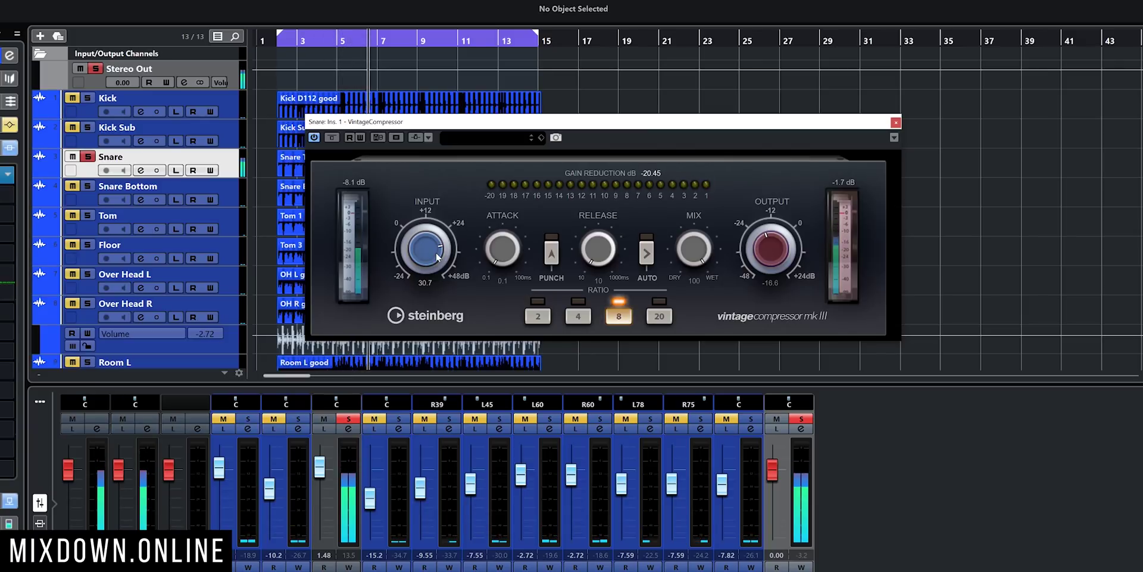
key("space")
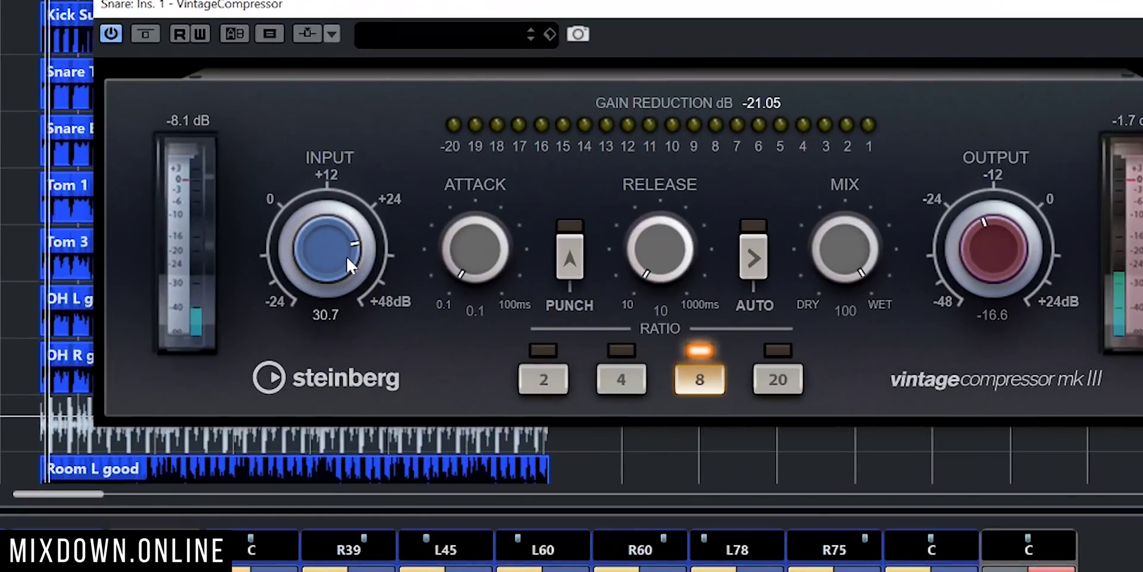
- Lengthen the compressor's attack time, then sweep it back down
scroll(325, 262, "down", 9)
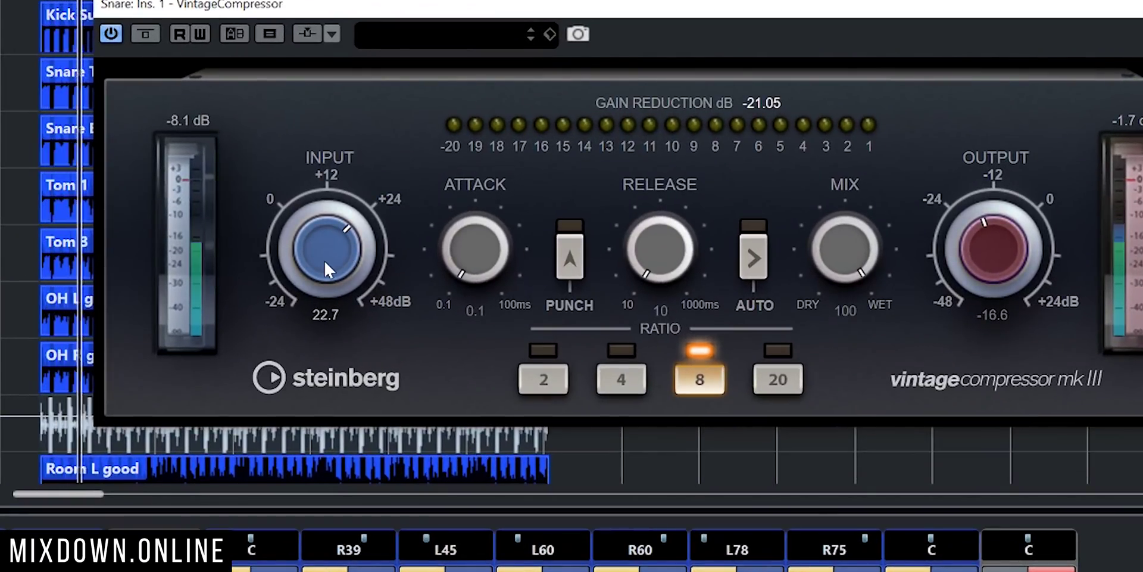
scroll(325, 262, "up", 1)
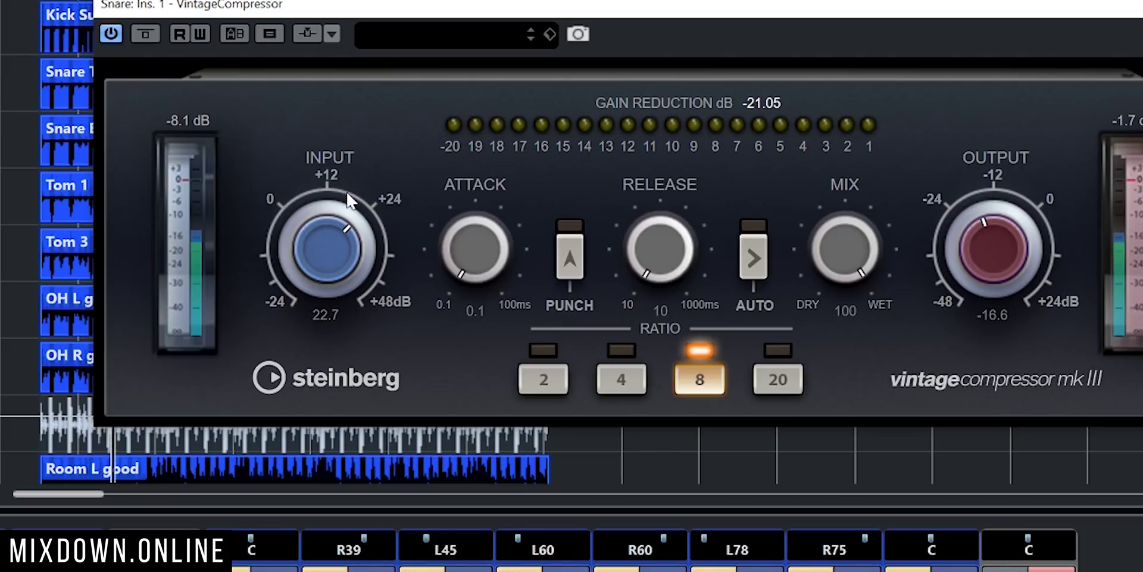
left_click_drag(469, 256, 483, 8)
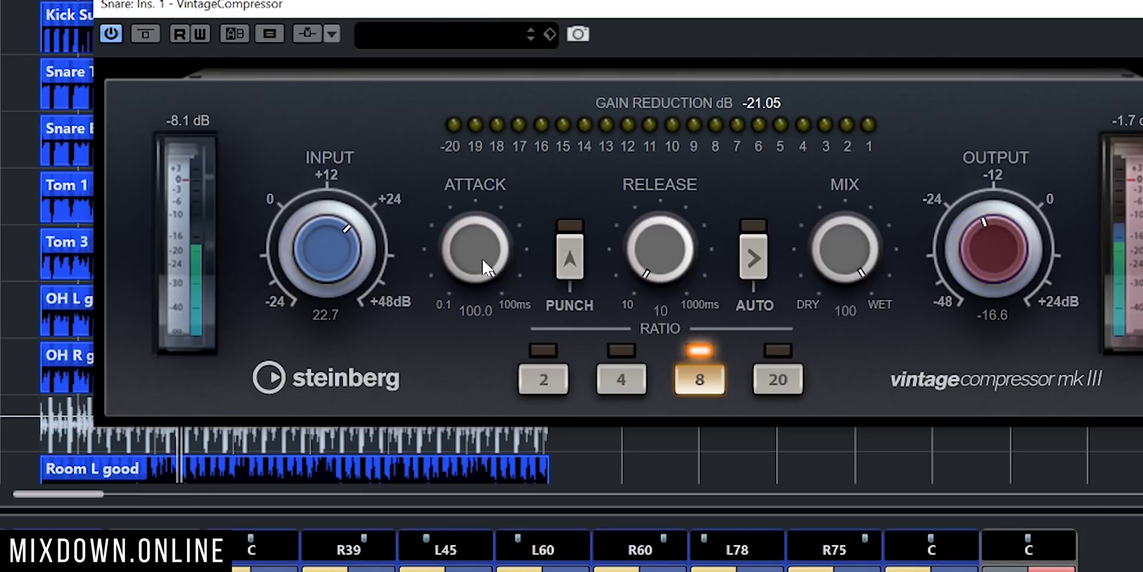
left_click_drag(480, 227, 474, 494)
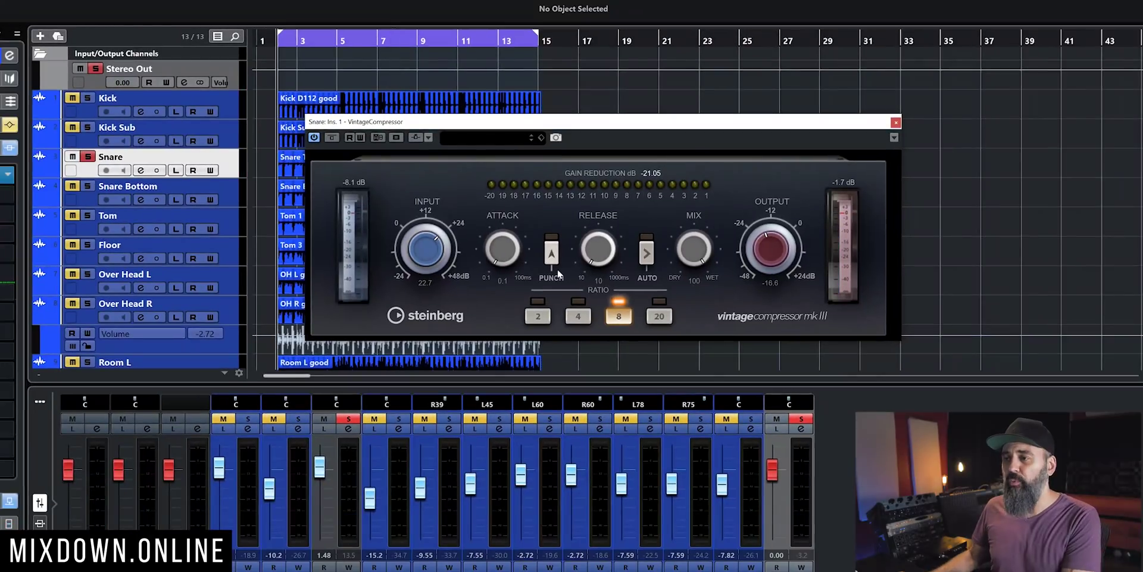
left_click(552, 256)
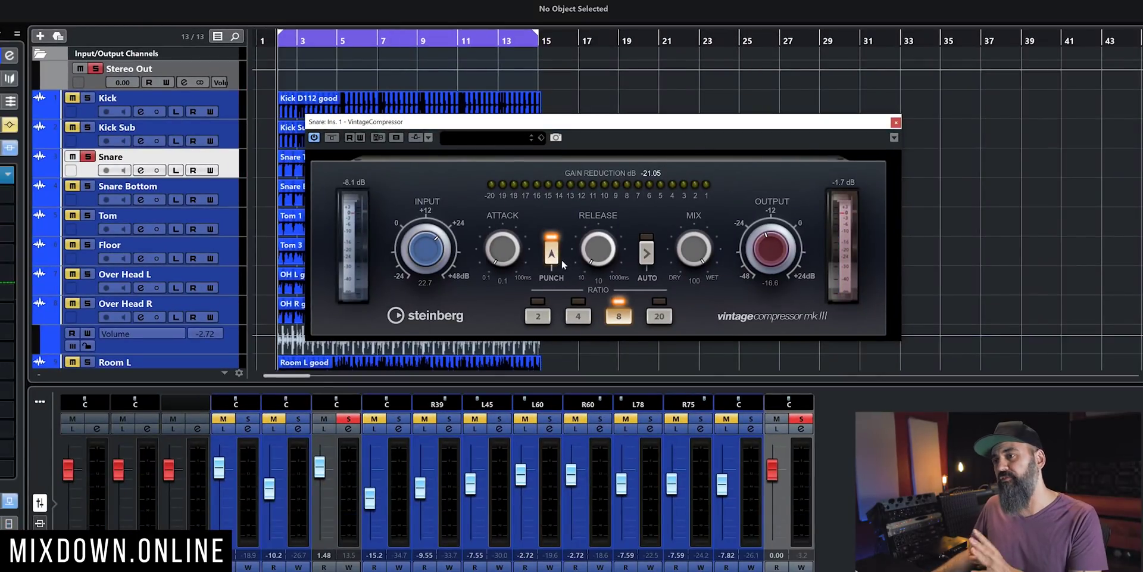
left_click(556, 261)
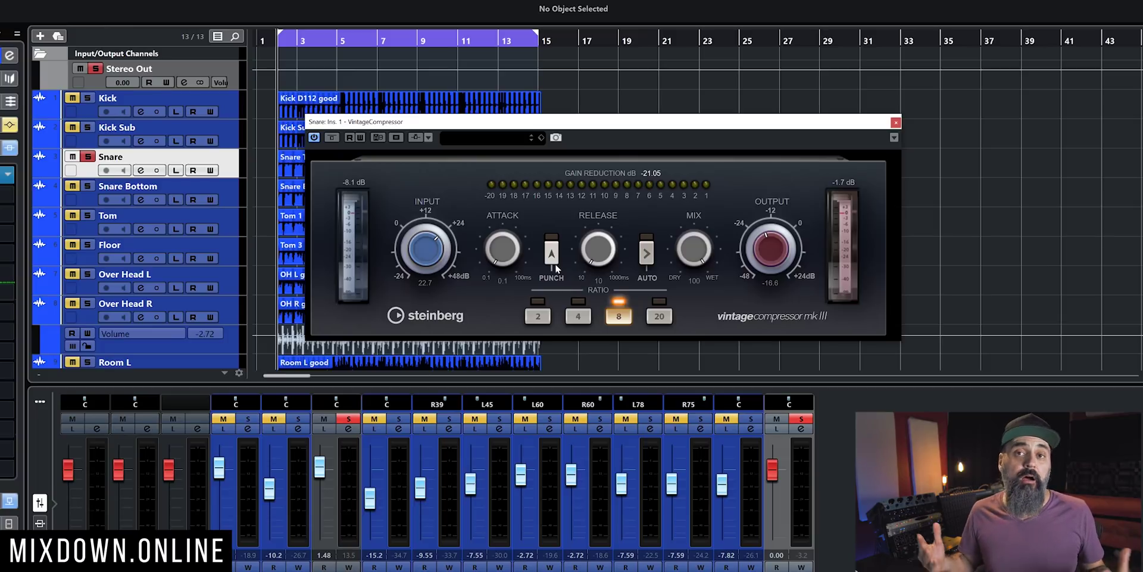
left_click(552, 253)
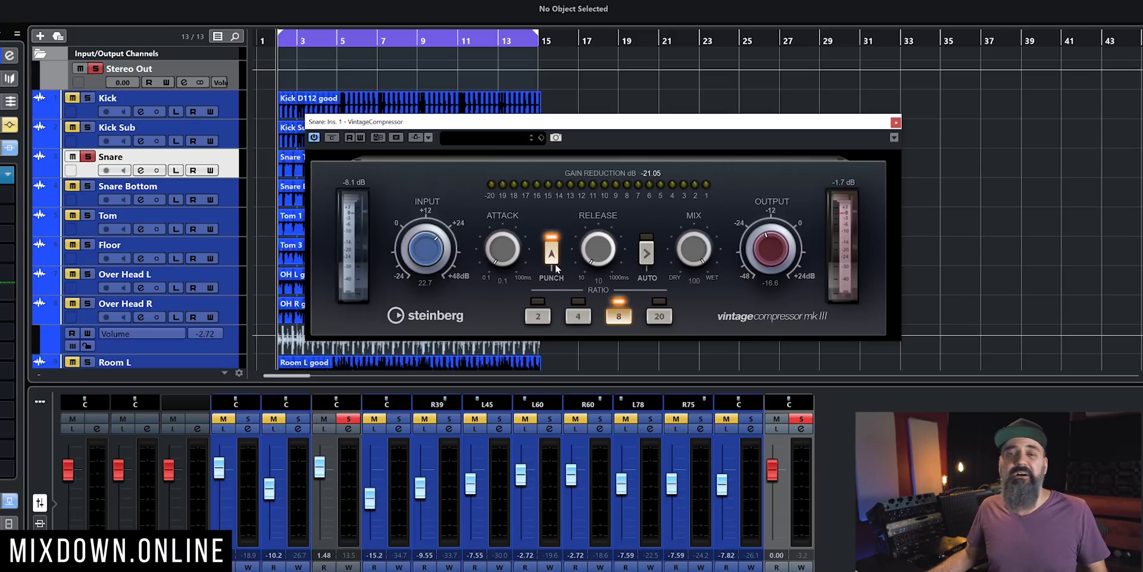
left_click(557, 267)
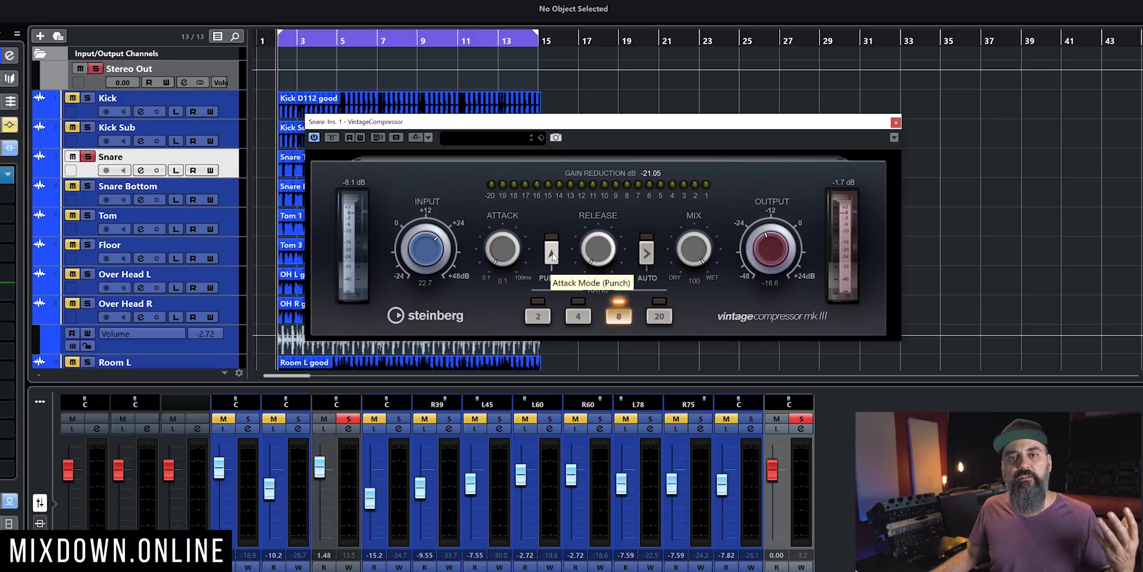
- During playback, toggle Punch mode on and off with the Snare soloed and unsoloed to compare
key("space")
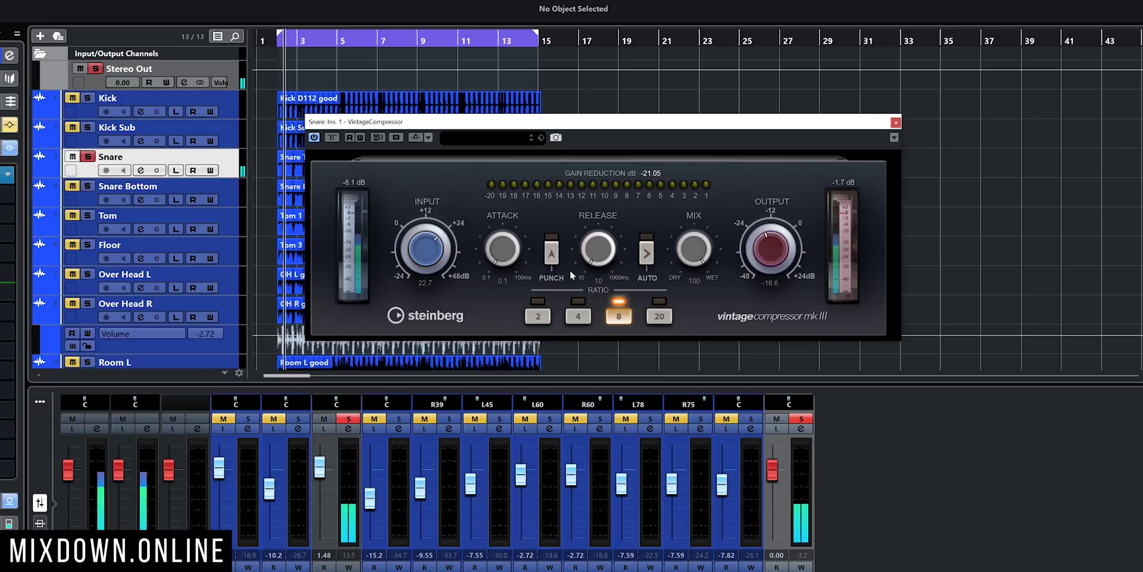
left_click(551, 262)
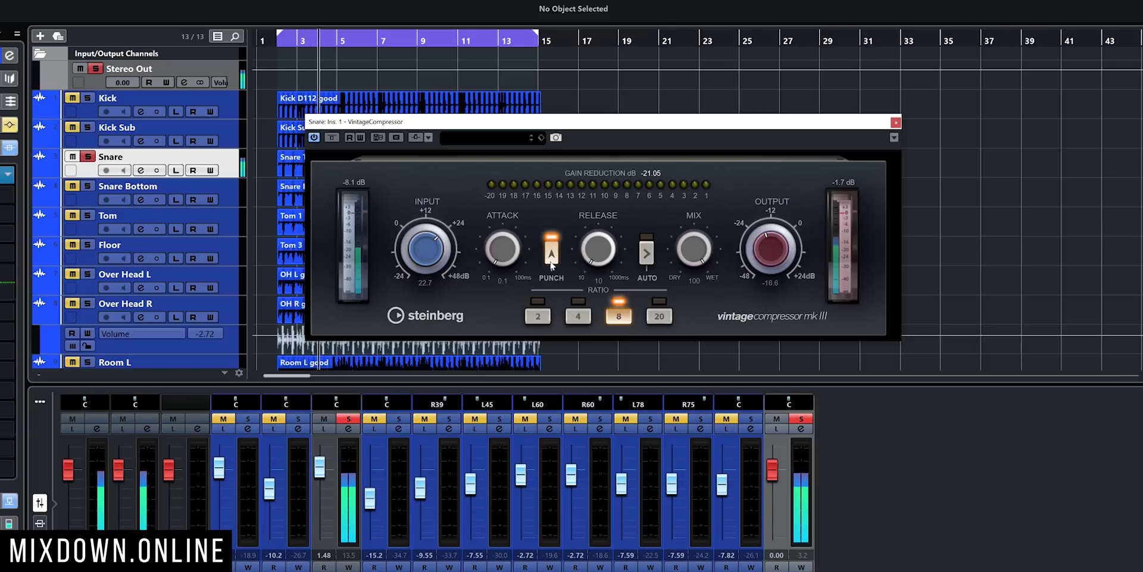
left_click(552, 262)
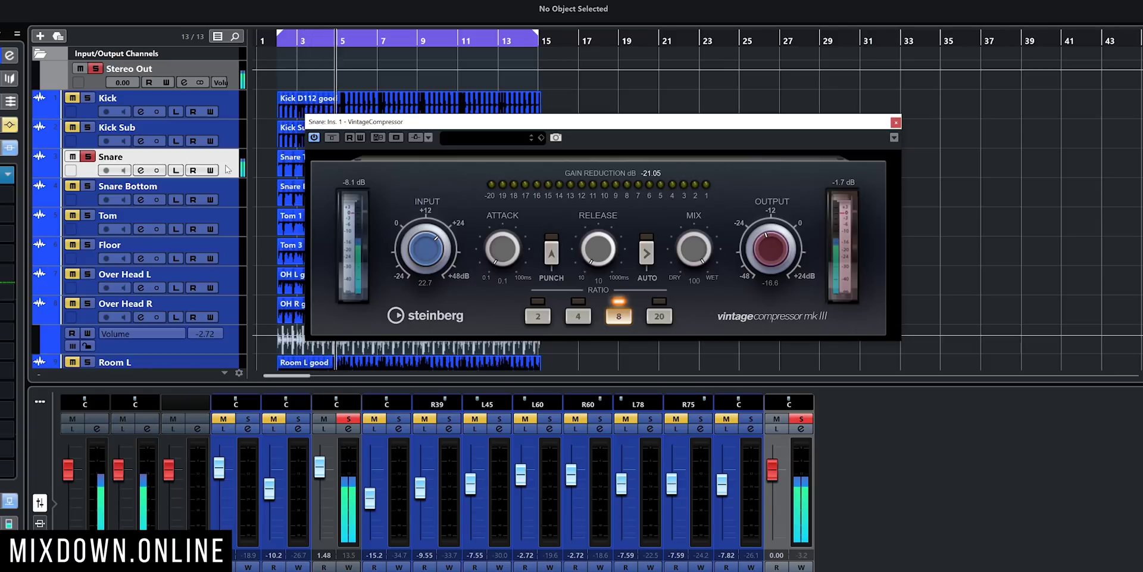
key("s")
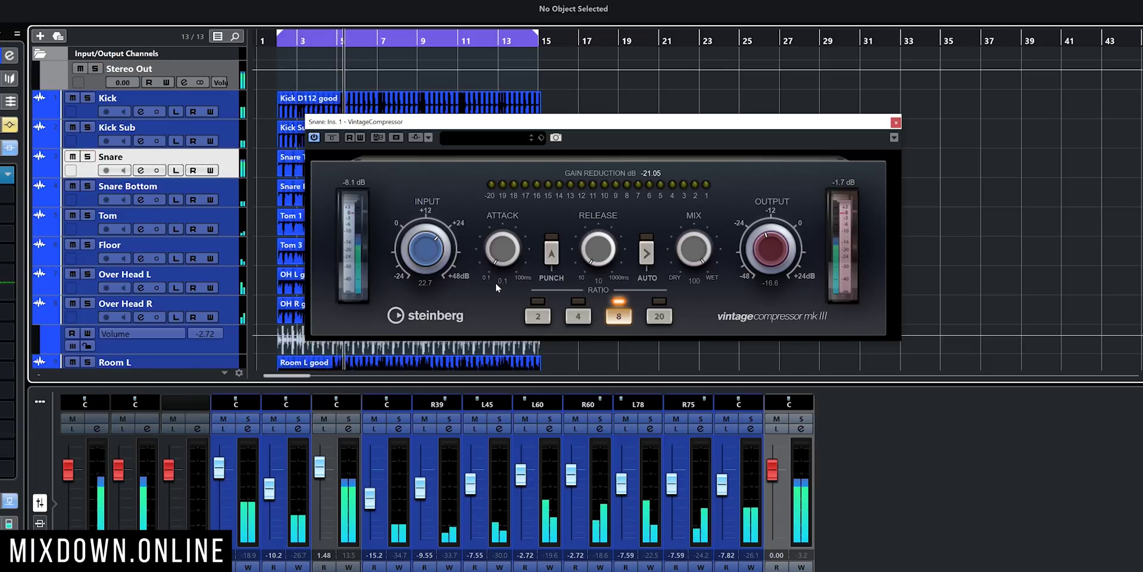
left_click(544, 275)
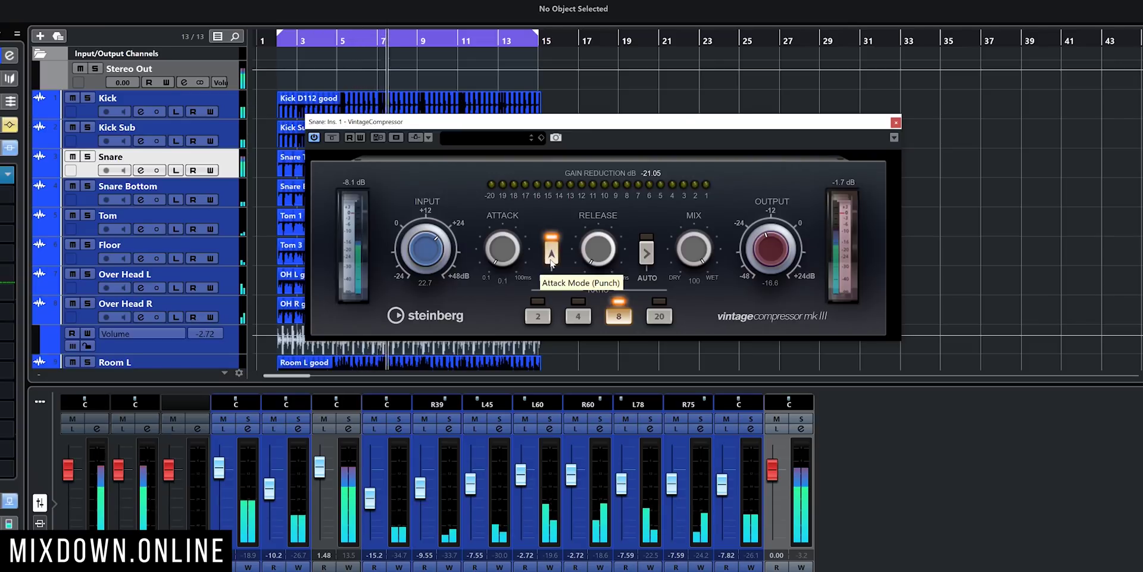
left_click(551, 261)
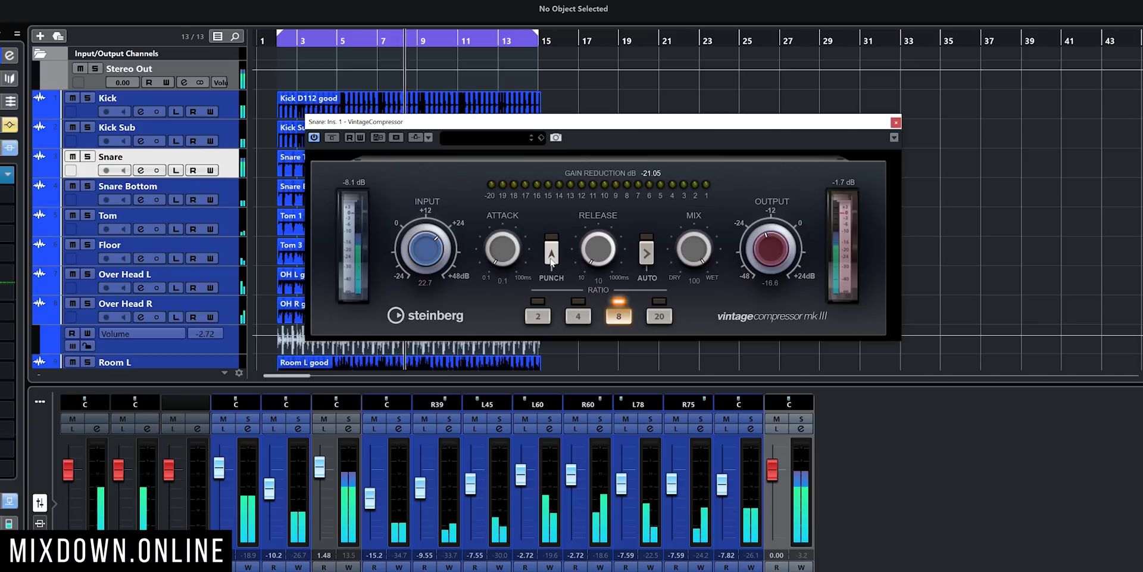
left_click(550, 260)
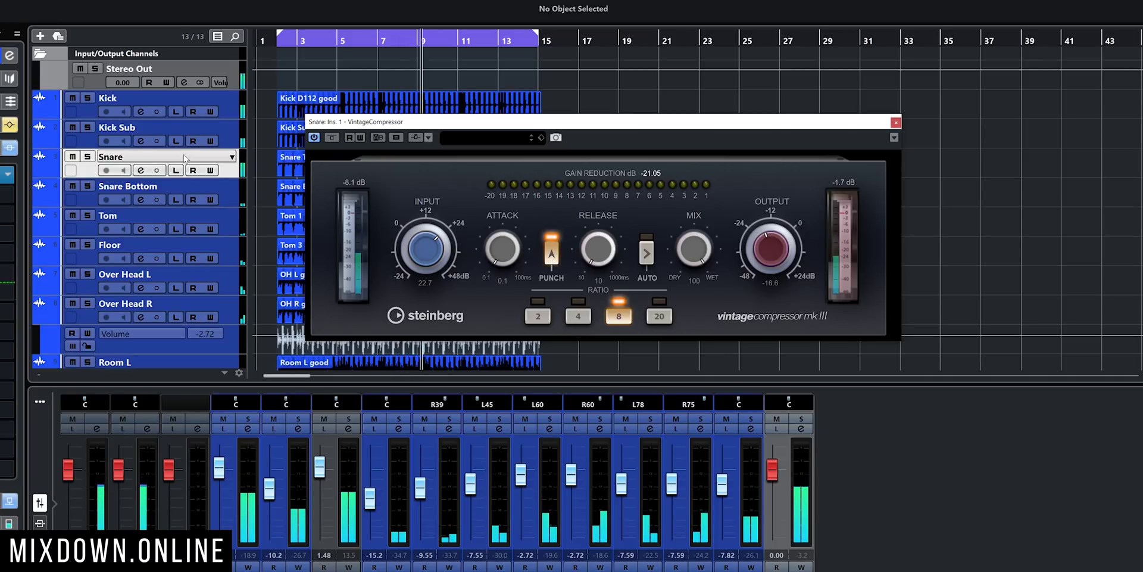
key("s")
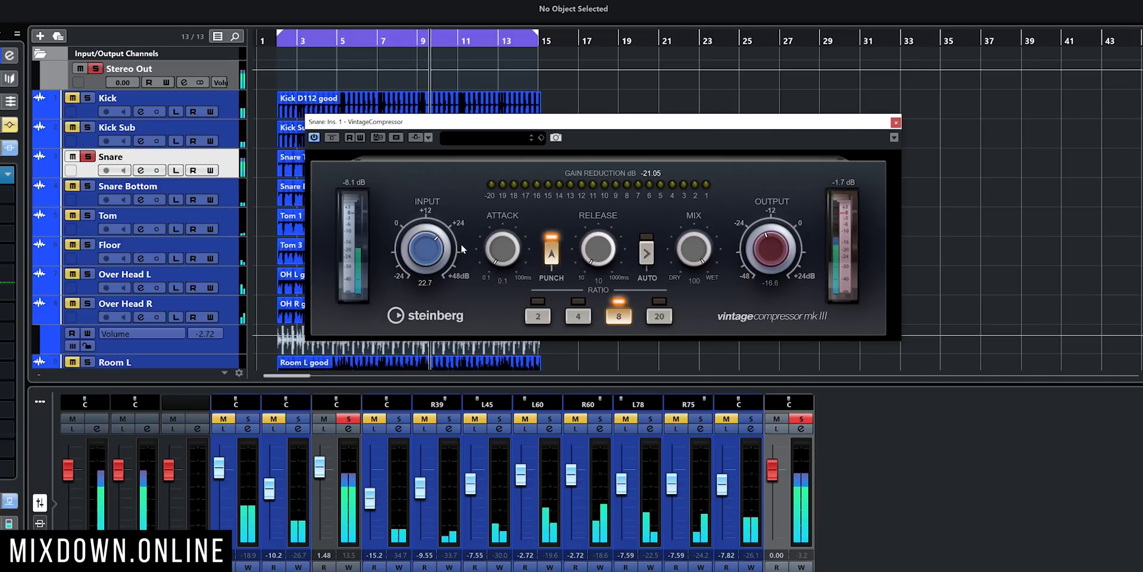
left_click(551, 262)
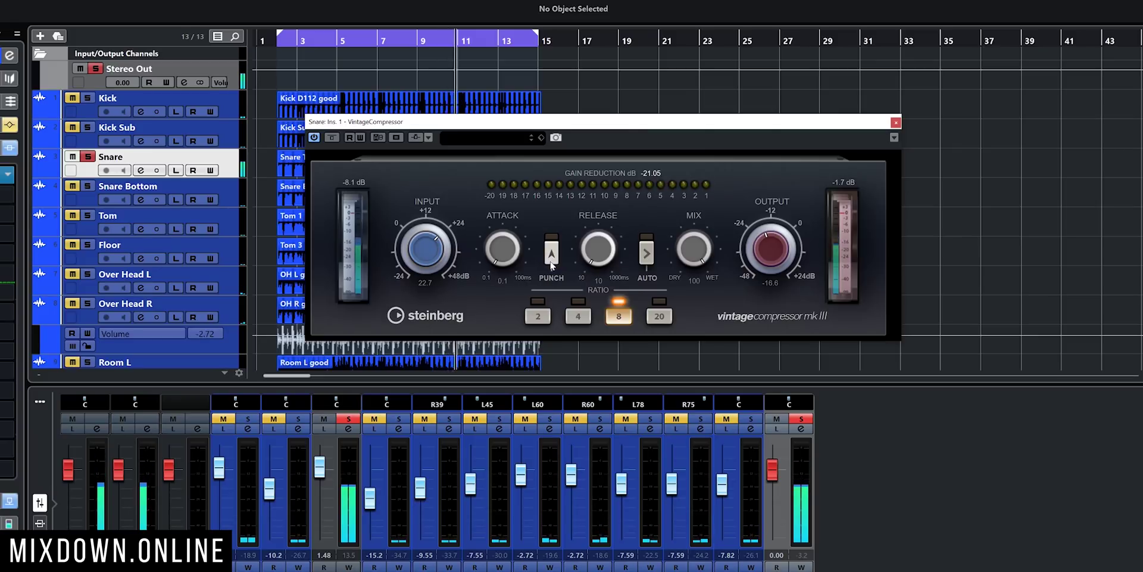
key("space")
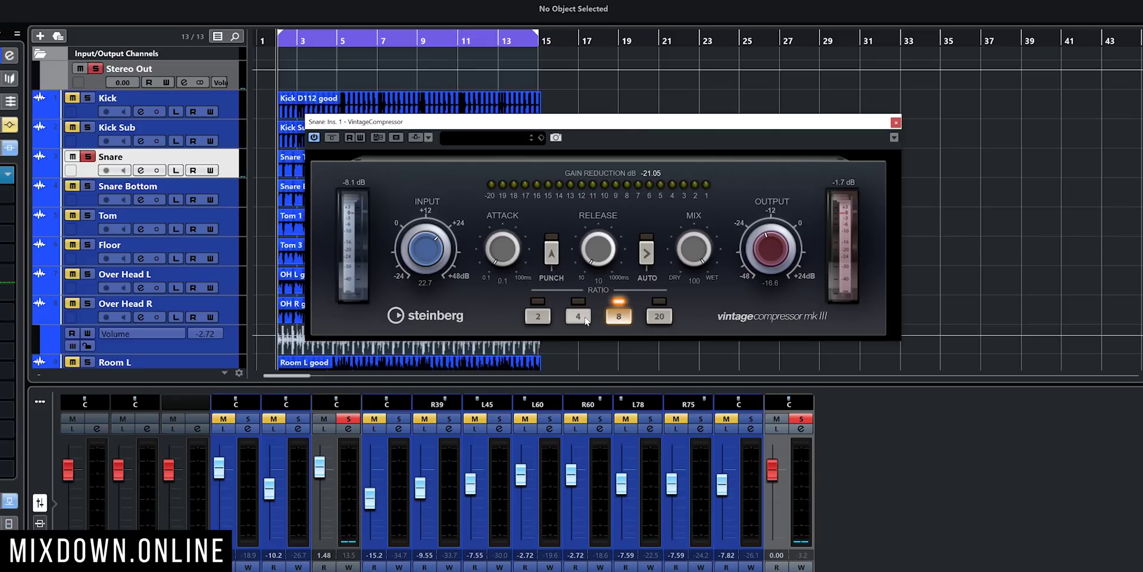
- Set the ratio to 4, slow the attack to 6.1 and switch Punch on
left_click(586, 320)
key("space")
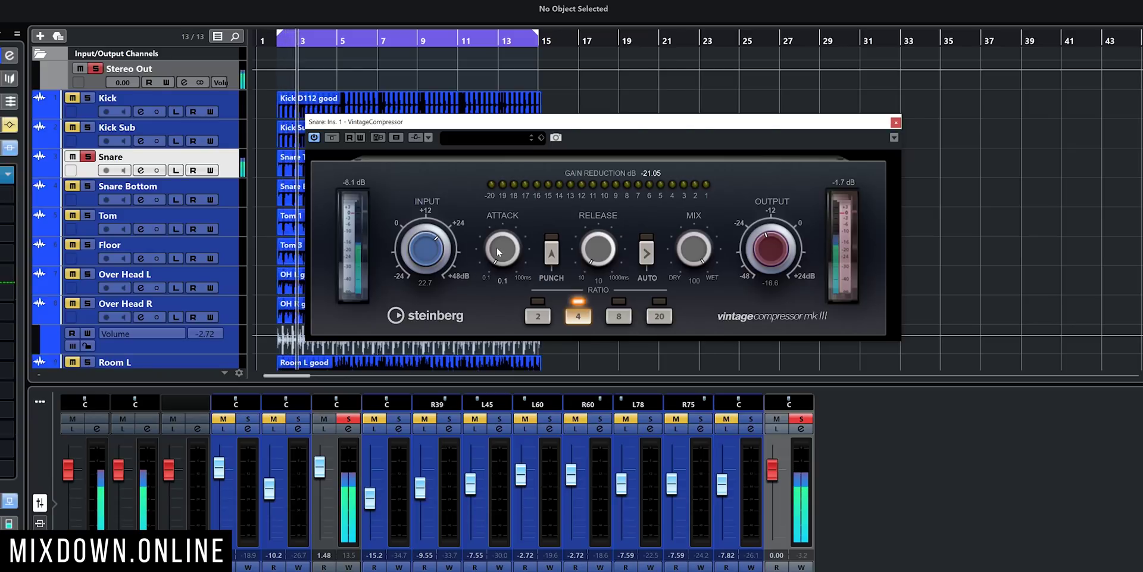
left_click_drag(497, 247, 557, 258)
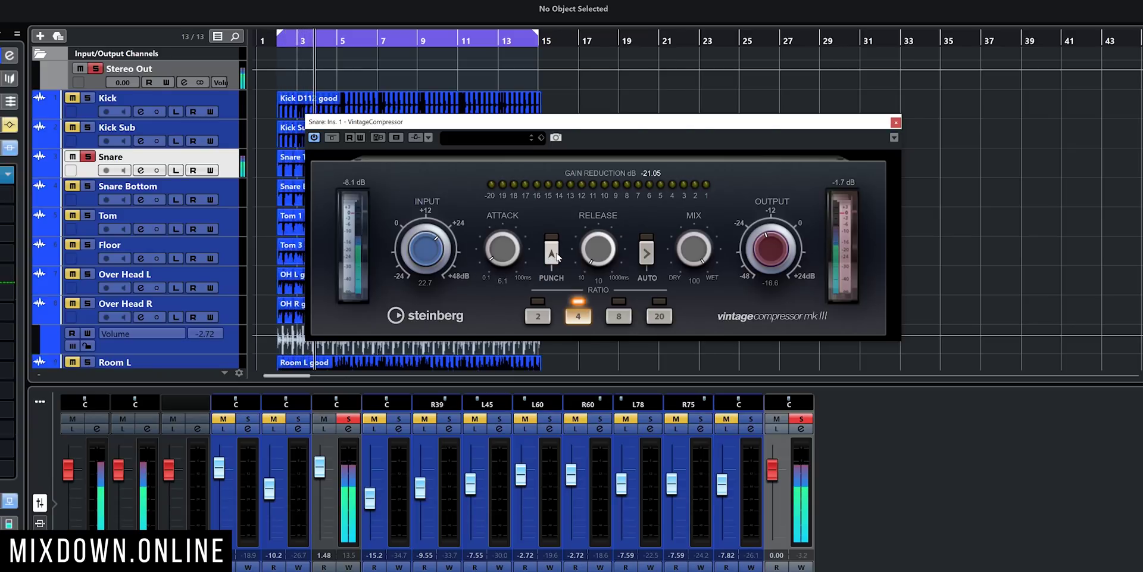
left_click(552, 254)
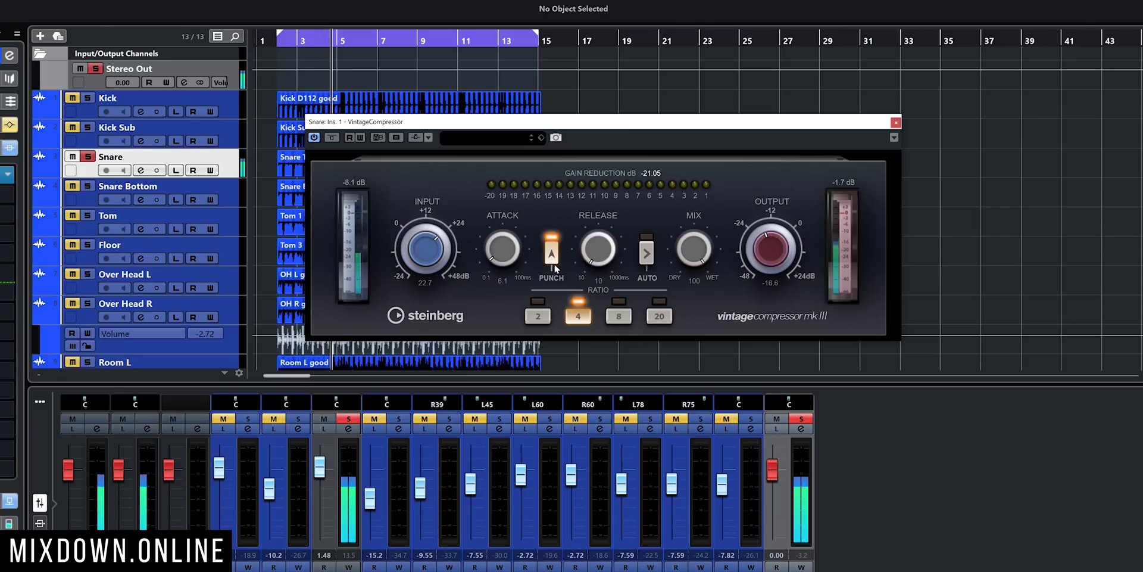
- Unsolo the Snare and A/B the compressor against bypass
left_click(88, 157)
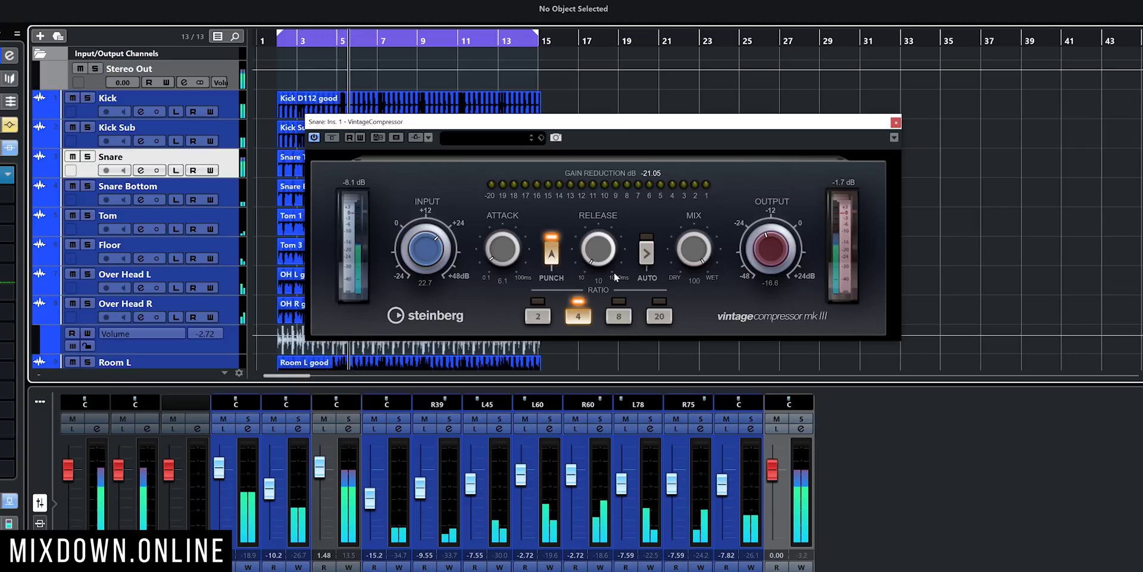
left_click(333, 137)
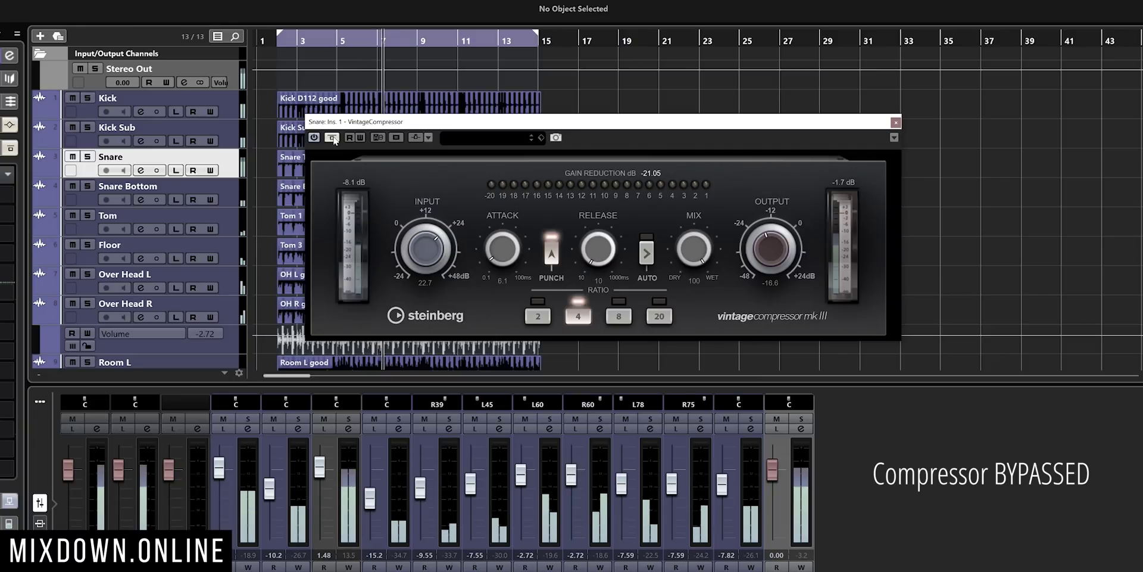
left_click(333, 138)
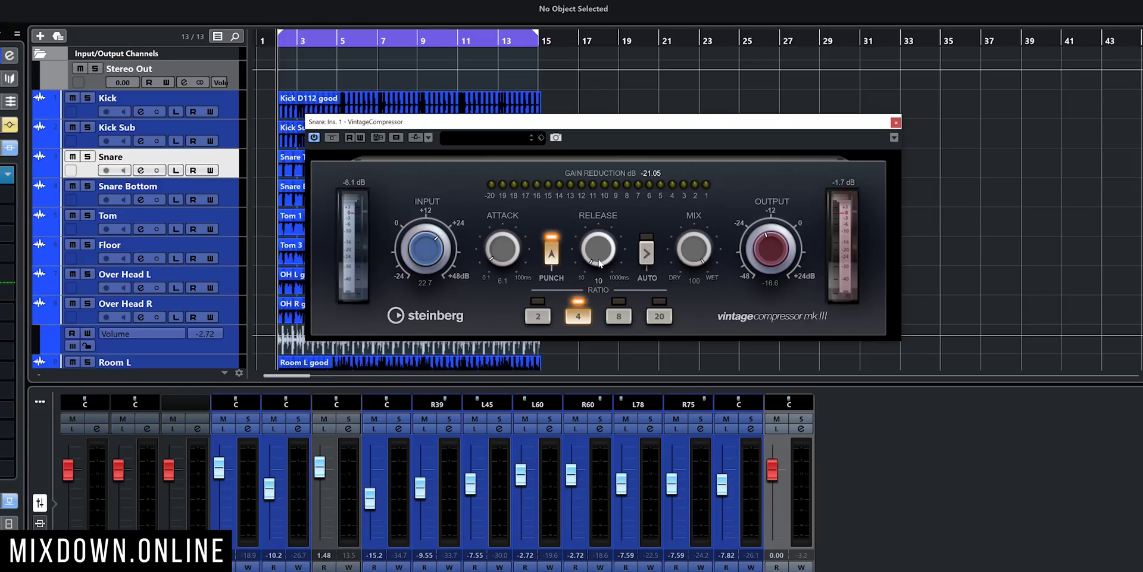
- Sweep the release up and back to 10, then return the attack to its fastest 0.1
left_click_drag(599, 263, 600, 247)
scroll(598, 248, "down", 10)
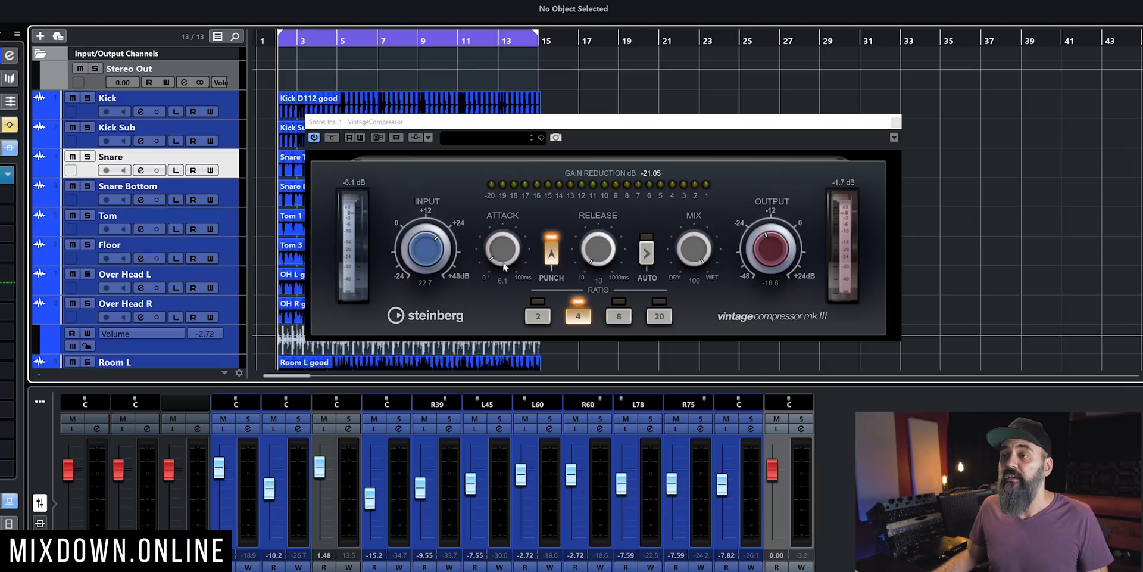
left_click_drag(501, 265, 497, 296)
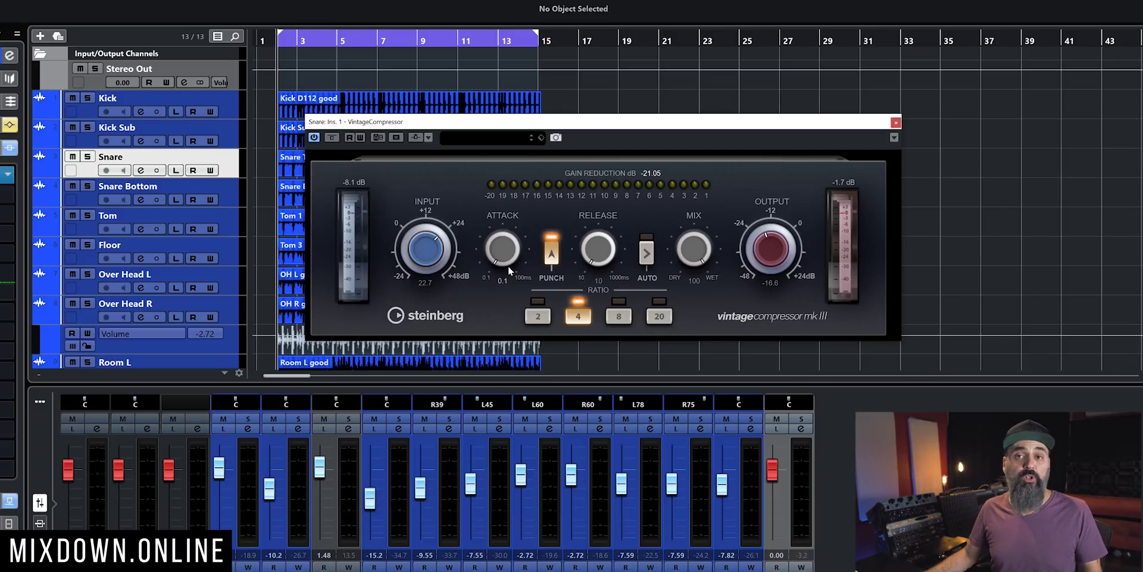
- Switch Punch off and try automatic release, leaving AUTO off with release at 10
left_click(552, 253)
left_click(650, 255)
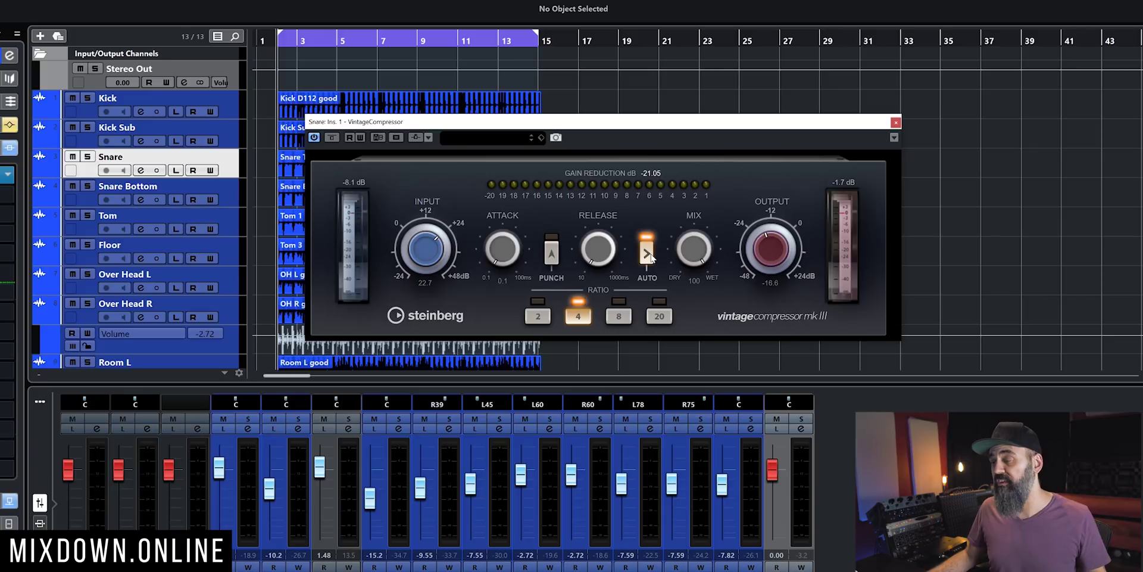
left_click(651, 255)
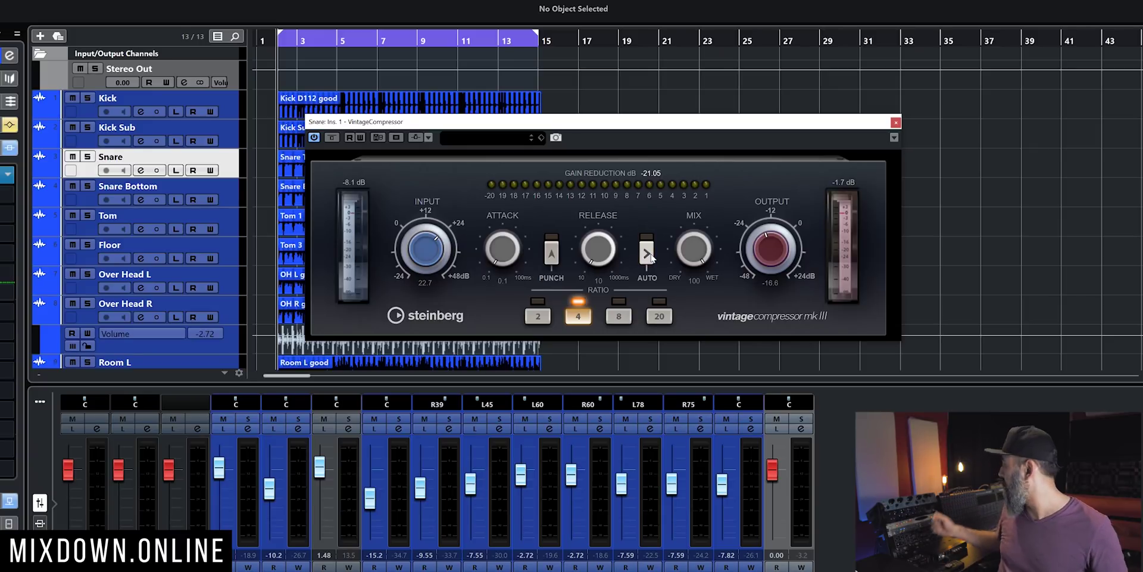
left_click(650, 255)
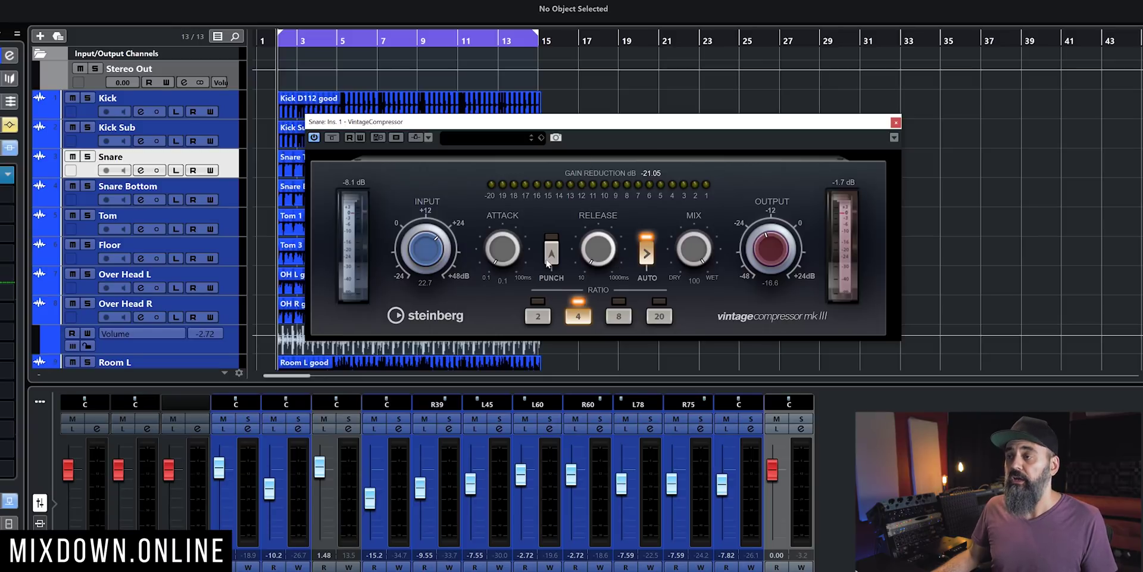
left_click(649, 253)
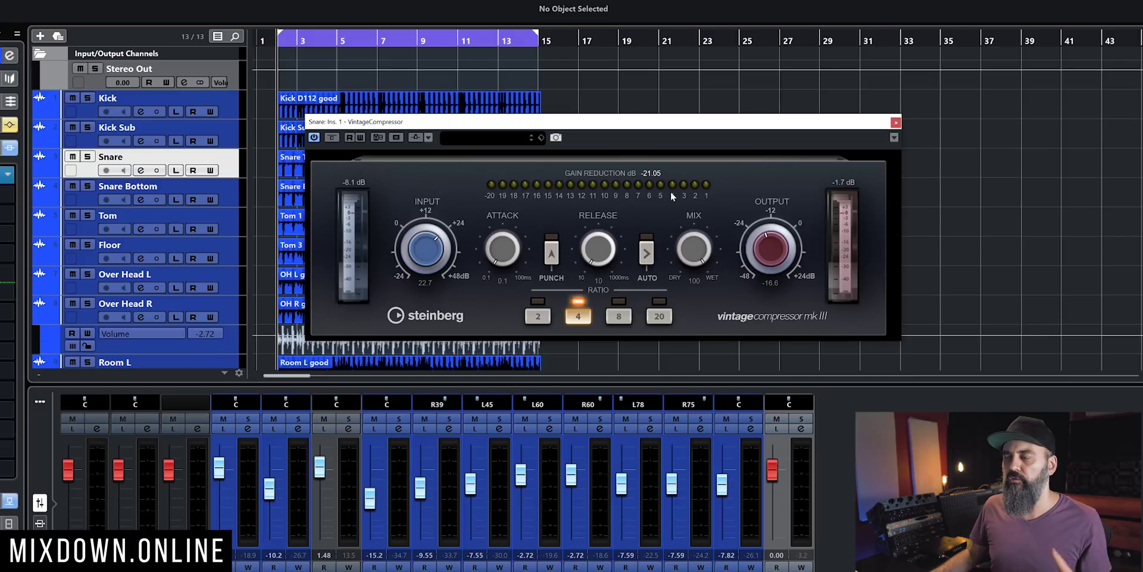
- Close the snare compressor and open Stereo Out's Channel Settings in the MixConsole with strip modules expanded
left_click(897, 122)
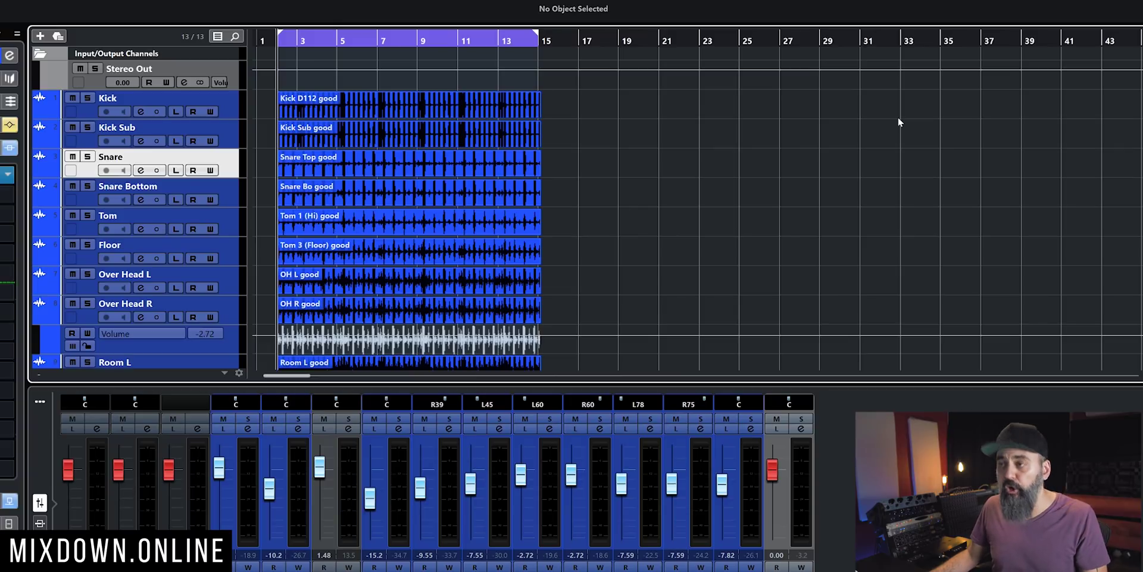
key("F3")
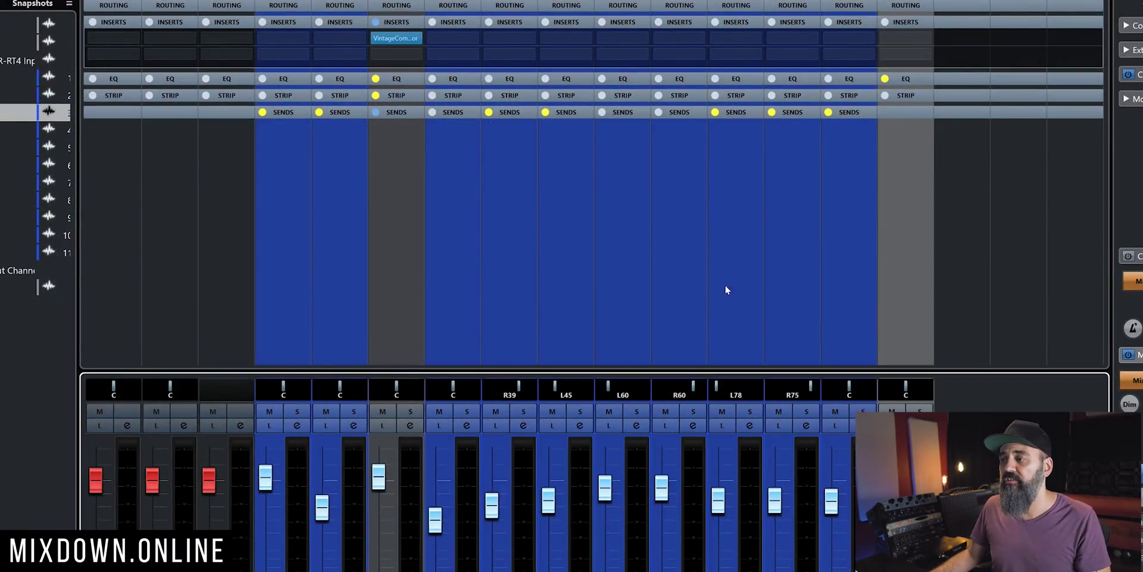
left_click(902, 94)
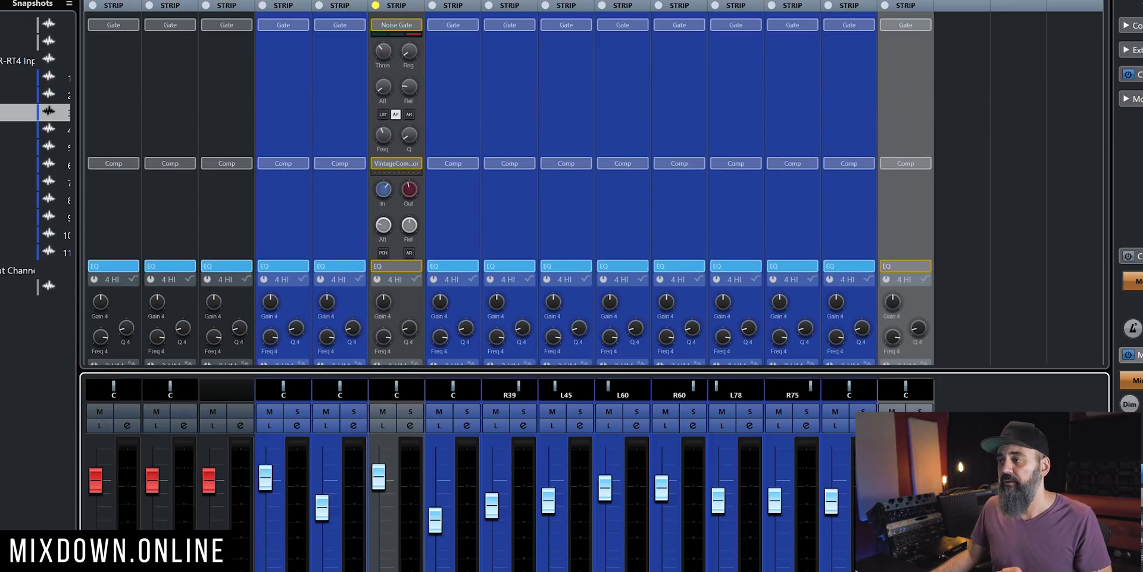
key("e")
left_click_drag(780, 63, 516, 32)
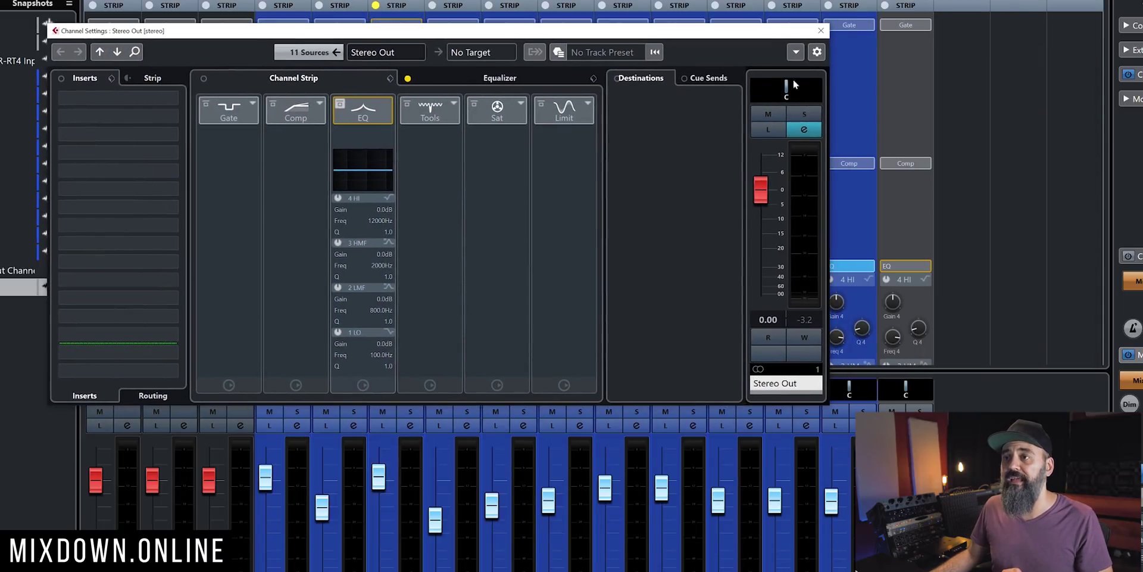
- Put VintageCompressor into the Stereo Out strip's Comp module and show its editor panel
left_click(320, 106)
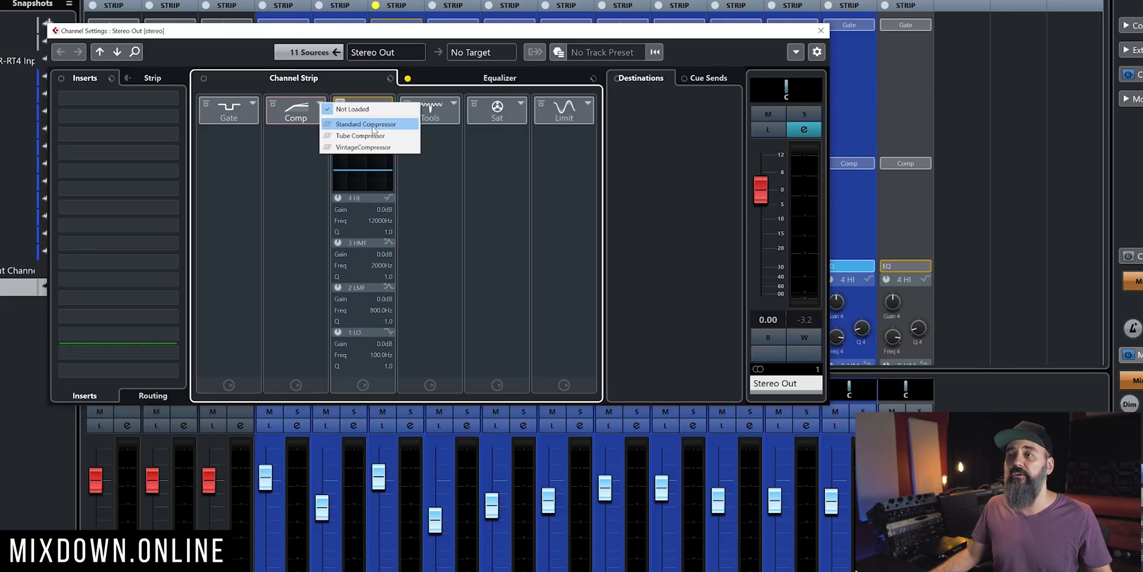
left_click(381, 147)
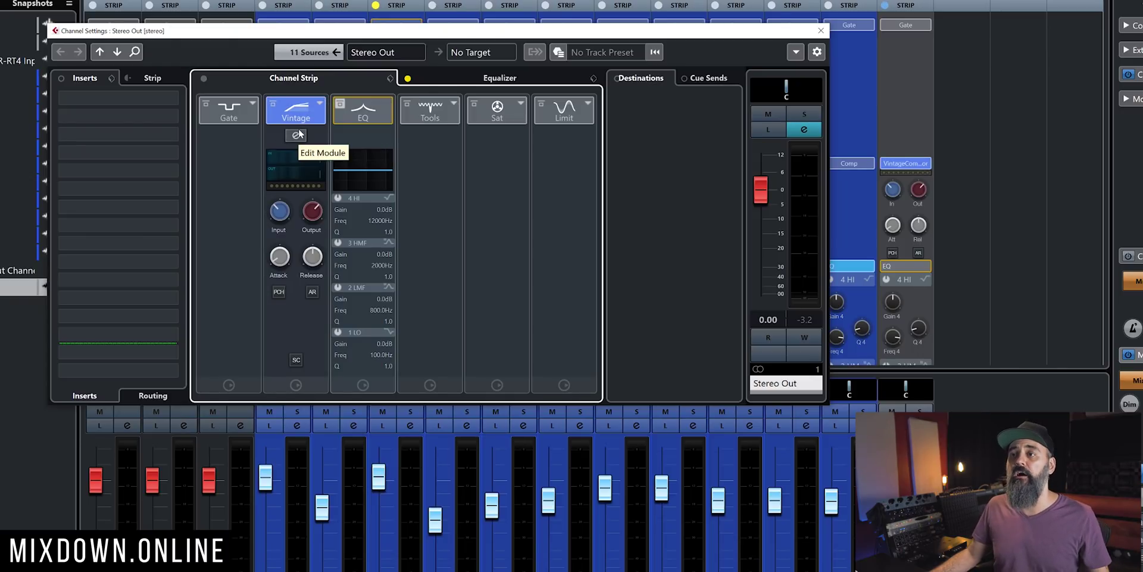
left_click(298, 134)
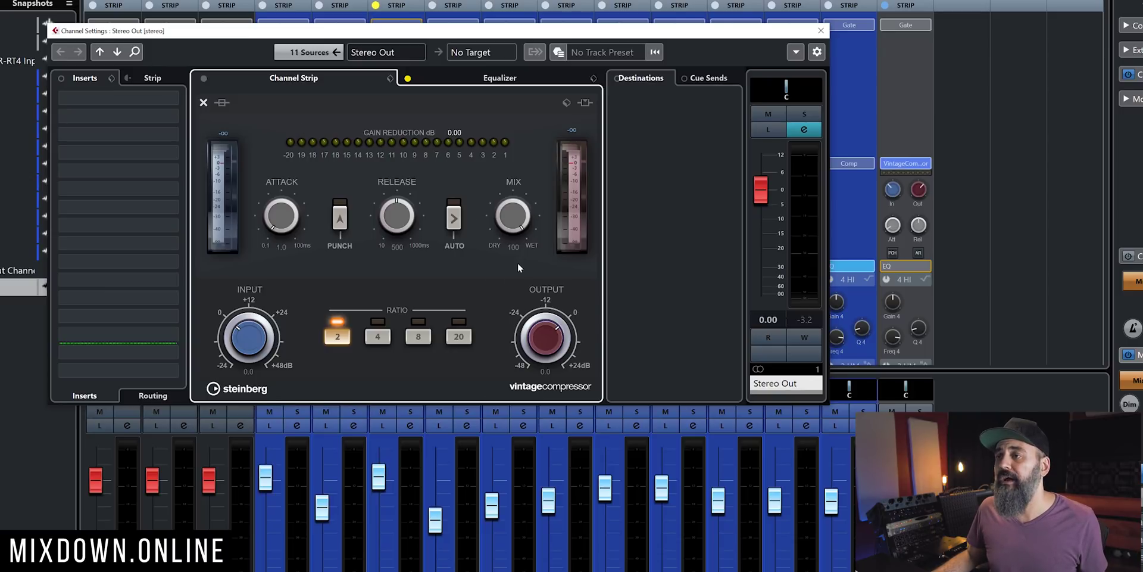
- Set the Stereo Out compressor to ratio 4 with input 21.0 and output around -15.7
left_click_drag(523, 236, 530, 226)
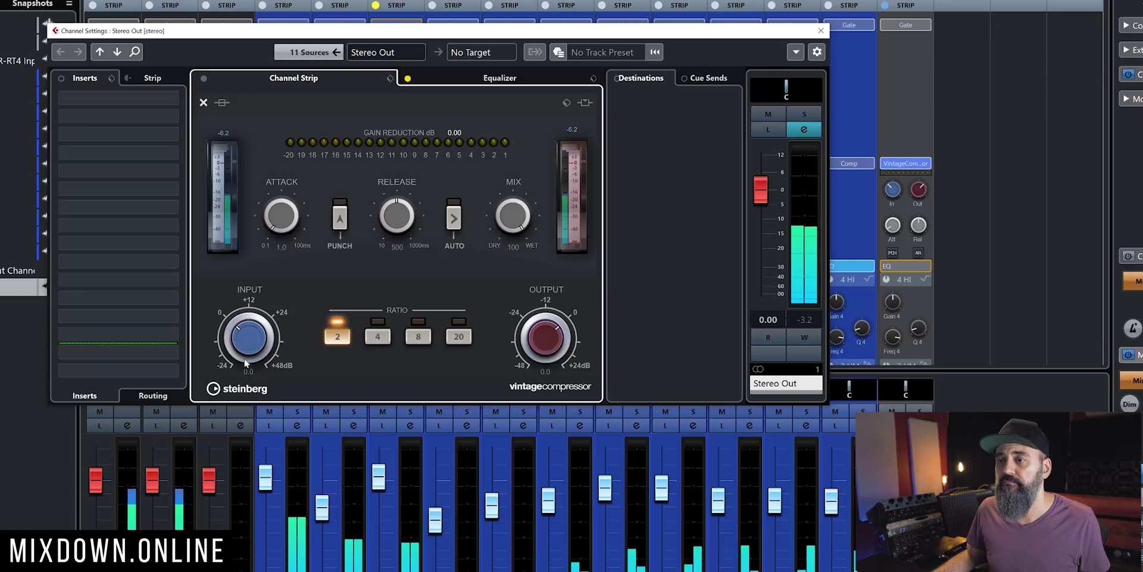
left_click_drag(243, 341, 243, 325)
left_click_drag(547, 341, 547, 352)
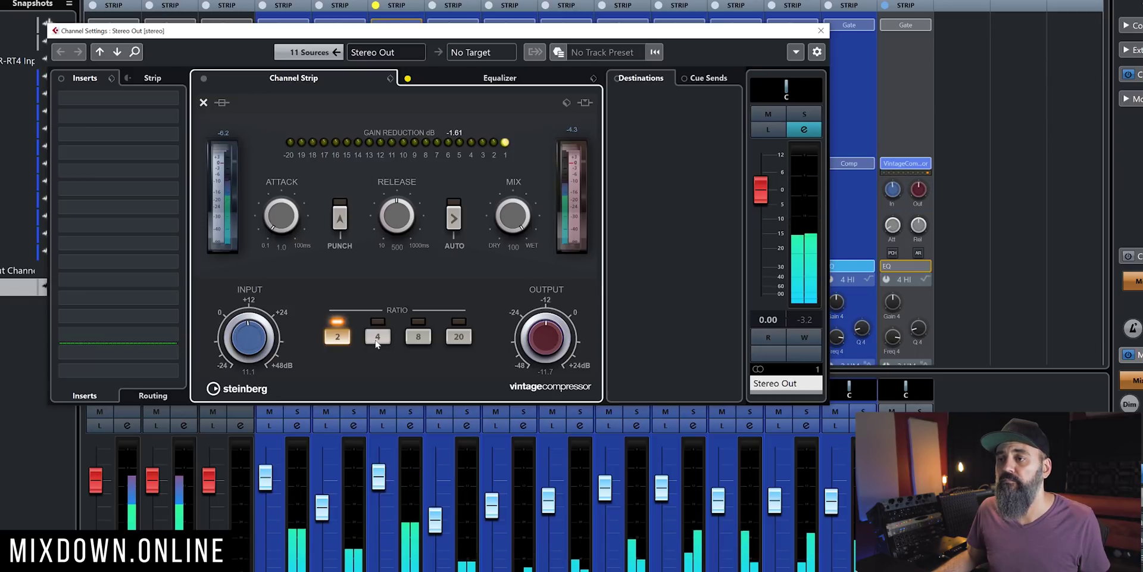
left_click(378, 337)
left_click_drag(254, 339, 253, 336)
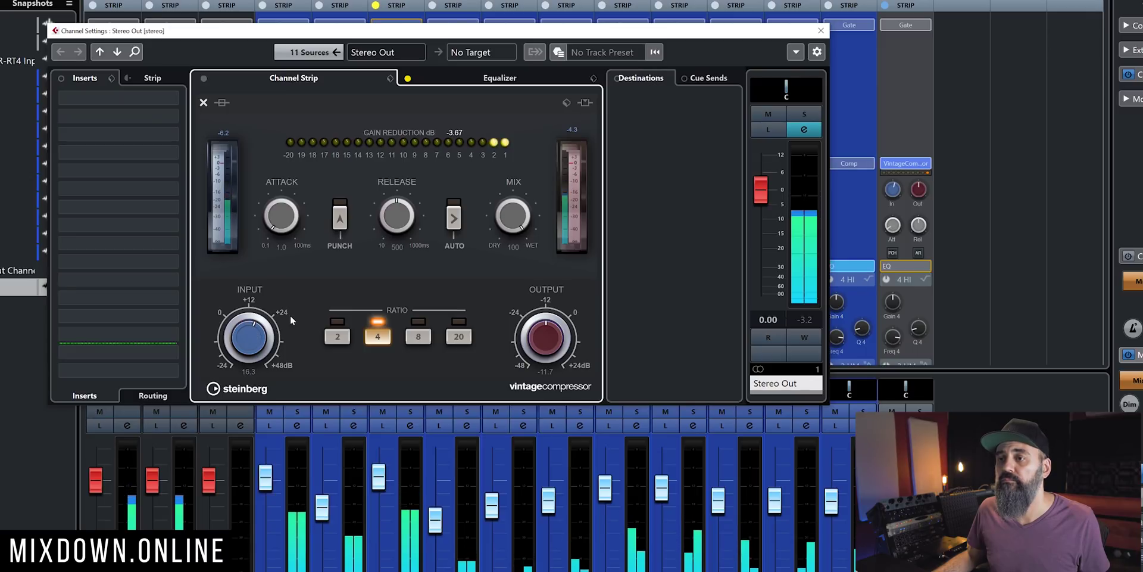
left_click_drag(254, 336, 260, 330)
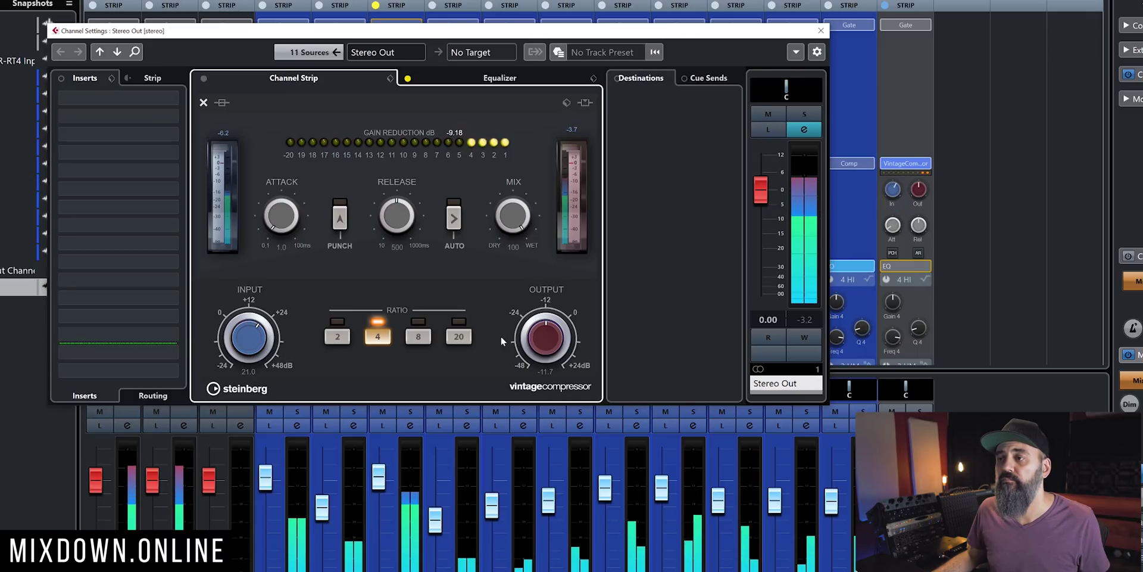
left_click_drag(536, 340, 533, 350)
- Blend the mix down to about 33 with release 213 and attack 3.3, then bypass it
left_click_drag(509, 251, 514, 276)
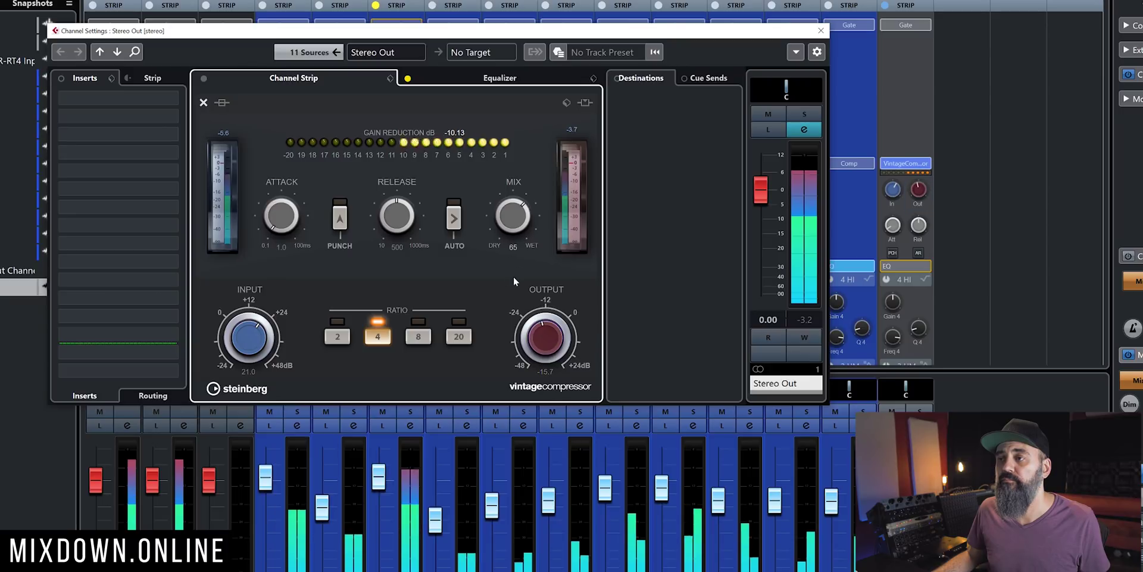
left_click_drag(513, 235, 513, 238)
left_click_drag(397, 219, 395, 249)
left_click_drag(282, 221, 286, 215)
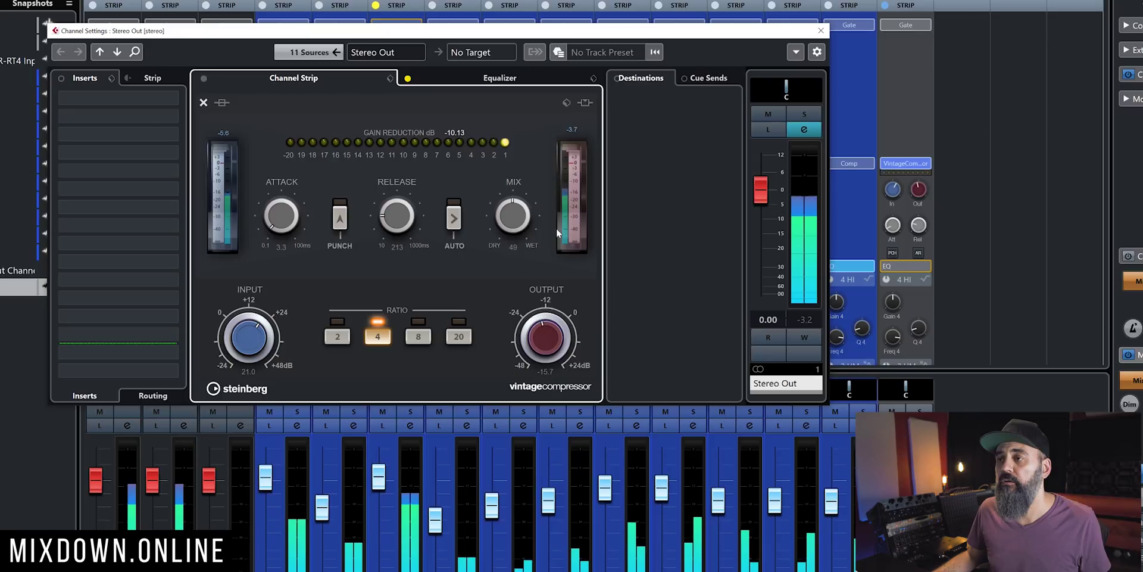
left_click_drag(511, 222, 508, 237)
scroll(508, 223, "up", 3)
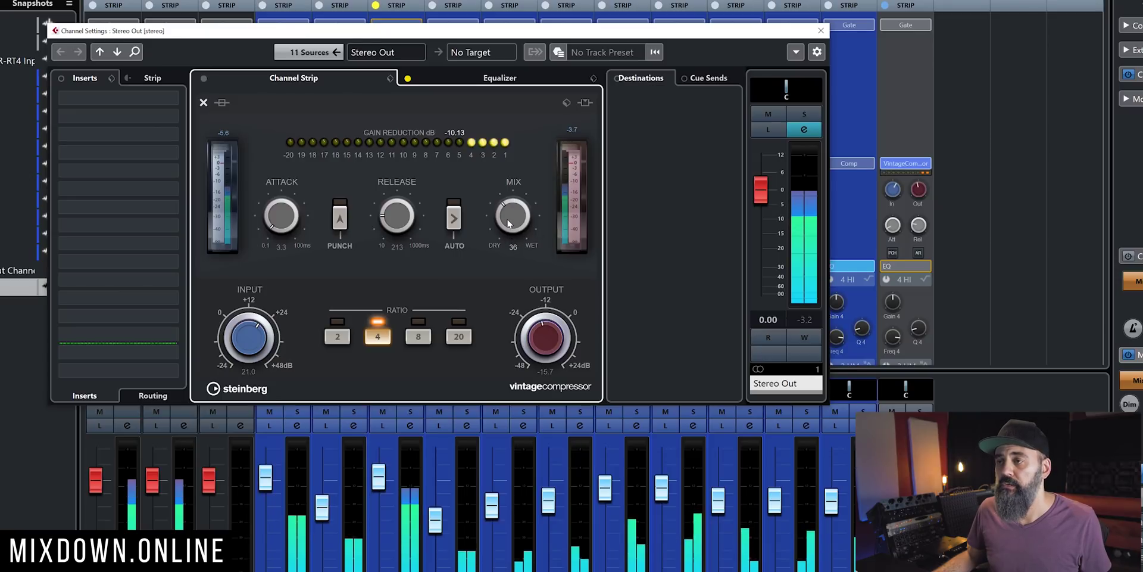
left_click(221, 103)
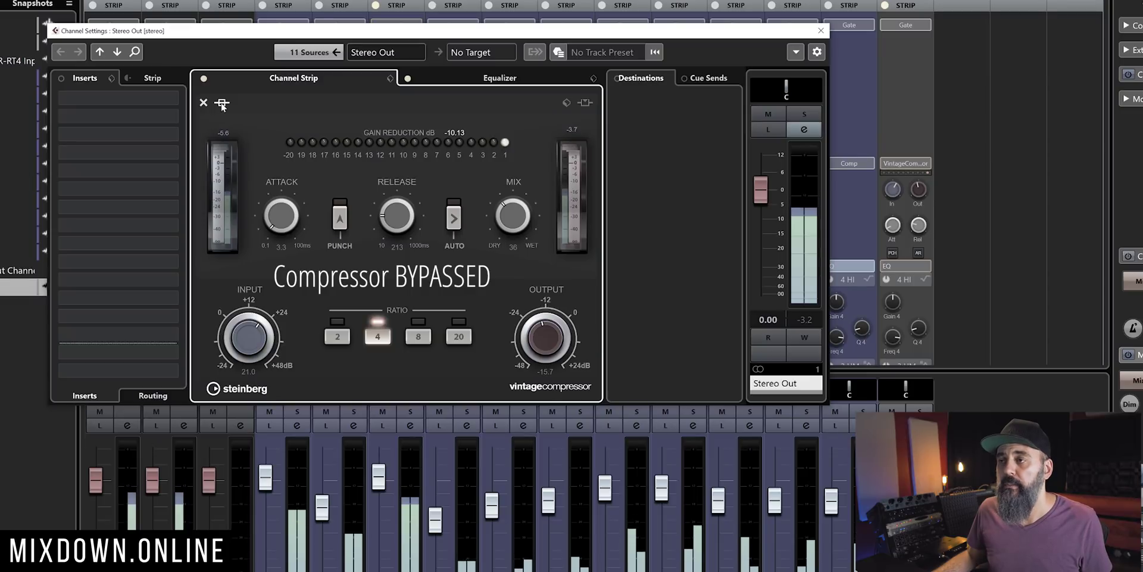
- A/B the full mix twice against the bypassed Stereo Out compressor, end with it active, and stop
left_click(221, 104)
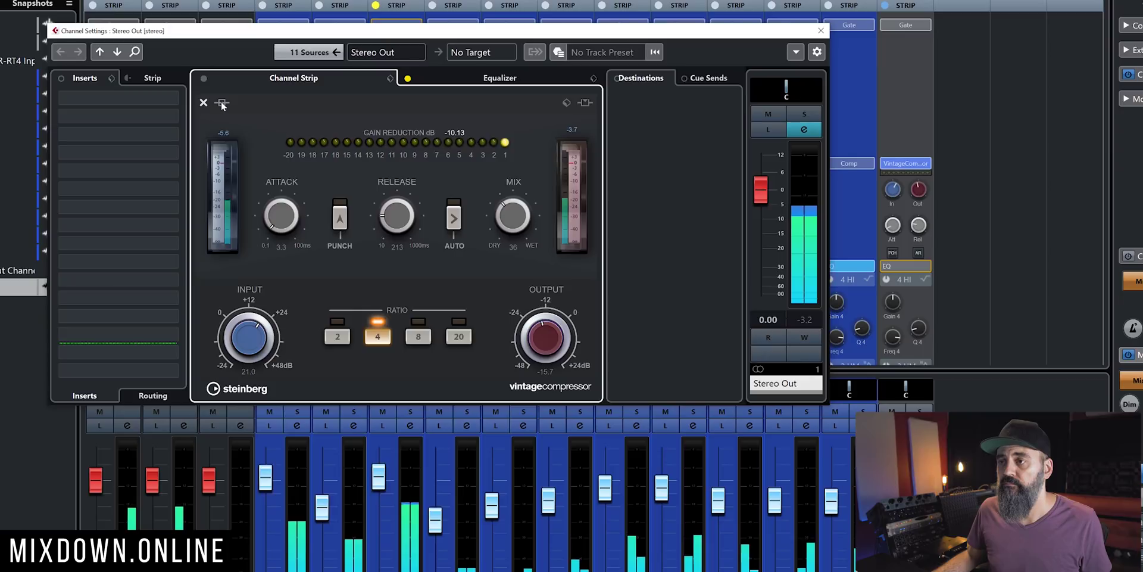
left_click(222, 104)
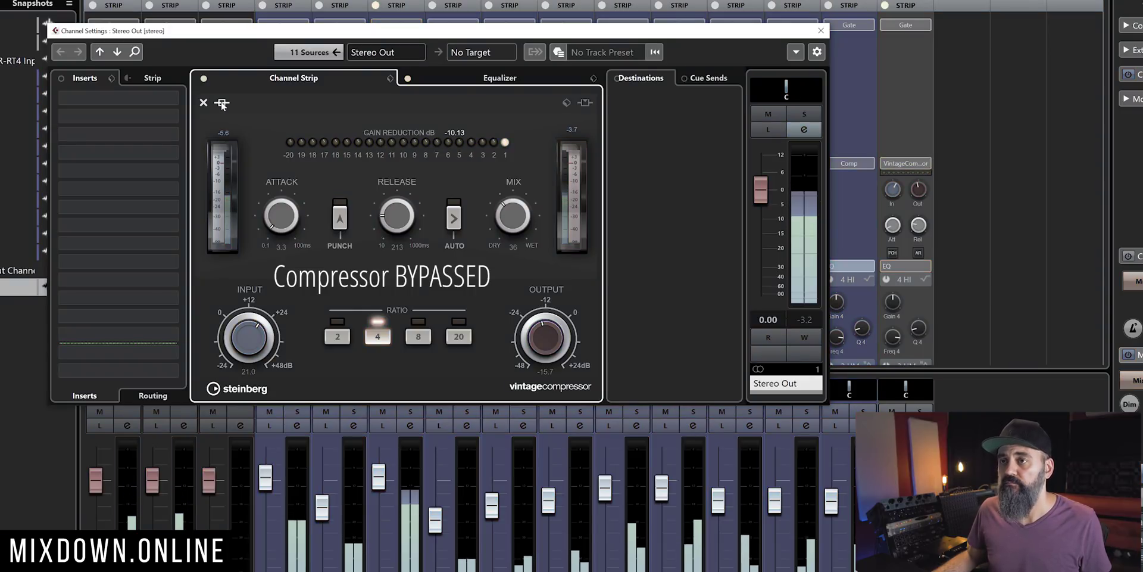
left_click(222, 105)
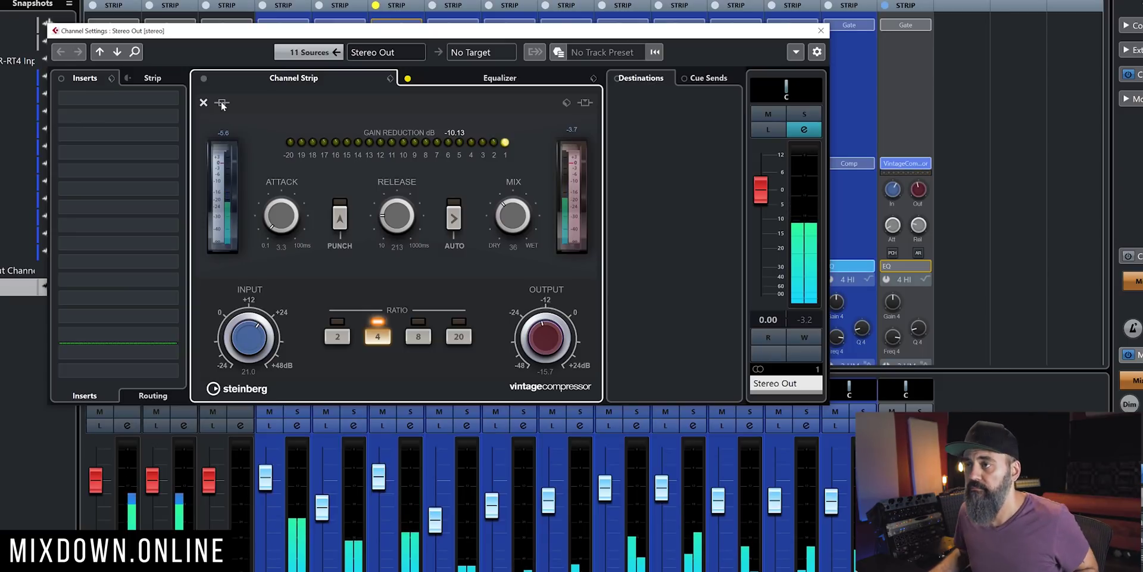
key("space")
- Dip the Stereo Out compressor's mix to 13, then settle it at 28
left_click_drag(512, 216, 542, 309)
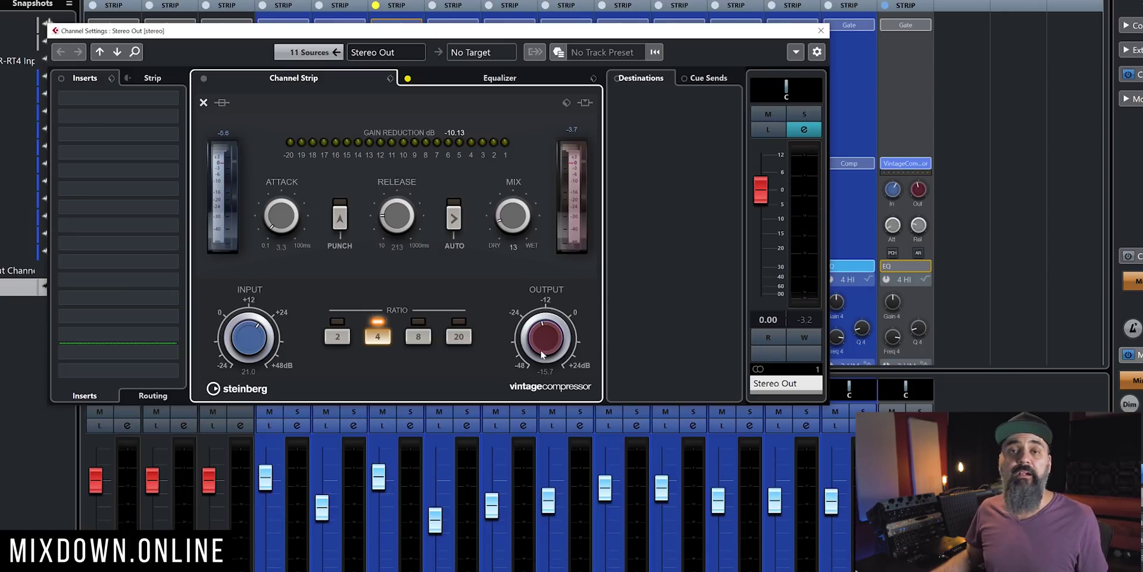
left_click_drag(509, 222, 480, 223)
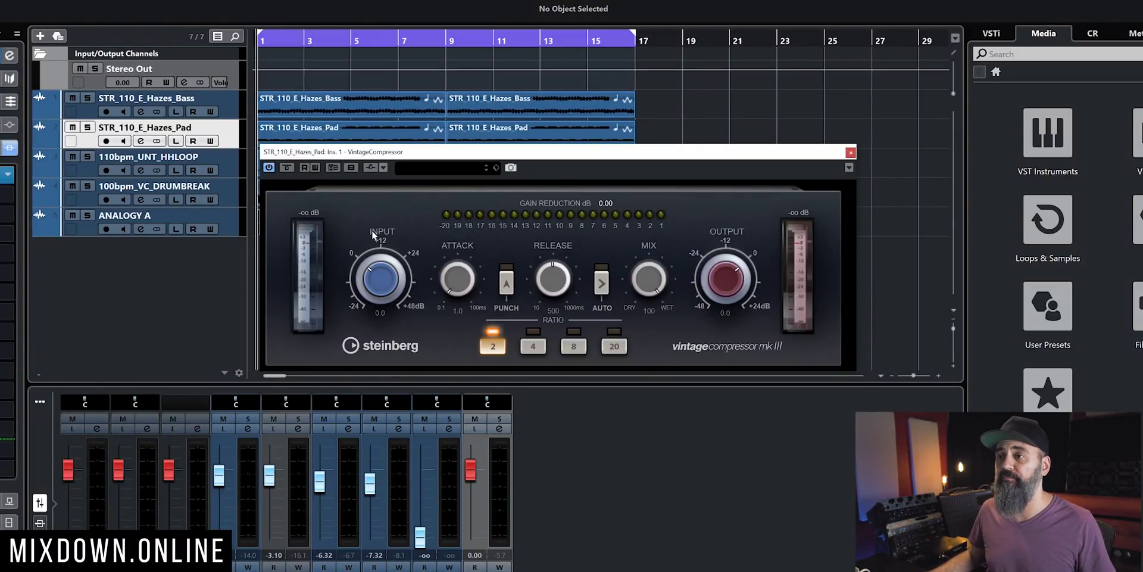
- Enable the Pad compressor's side-chain input and play with STR_110_E_Hazes_Pad soloed
left_click(370, 168)
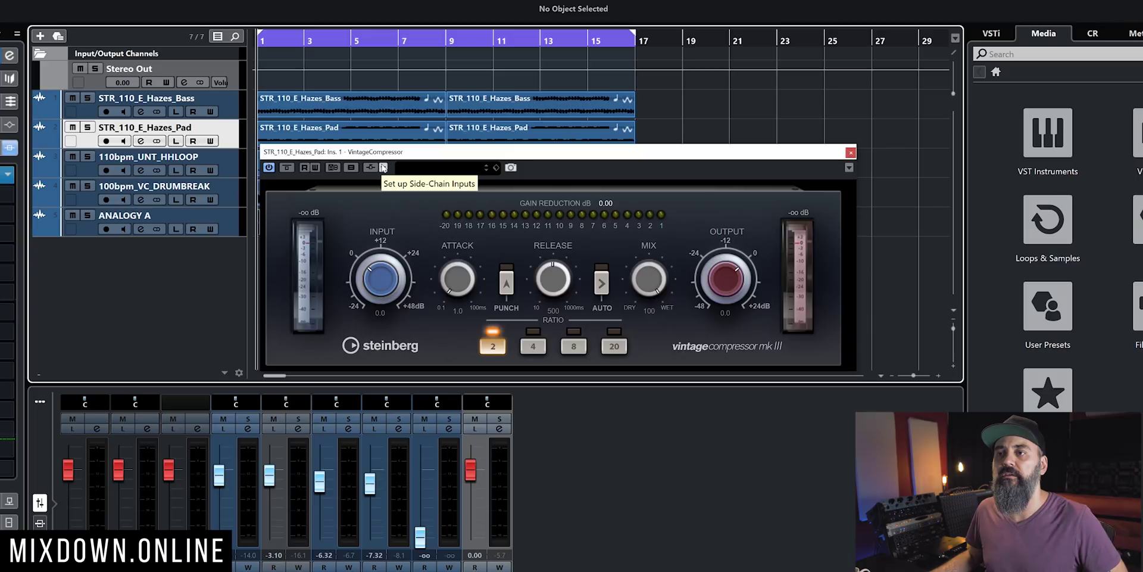
key("space")
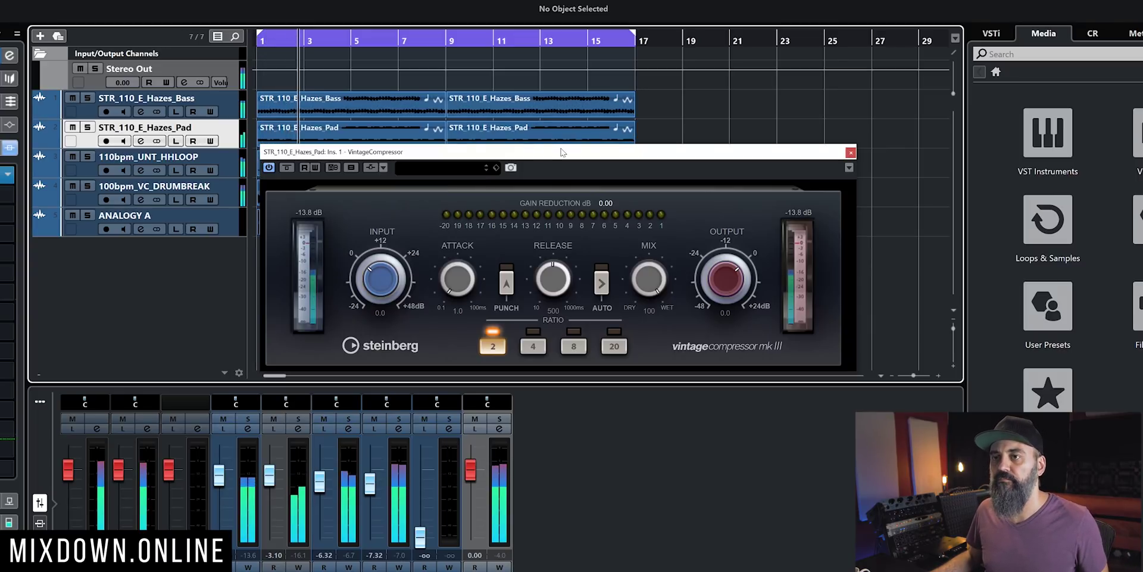
left_click(87, 127)
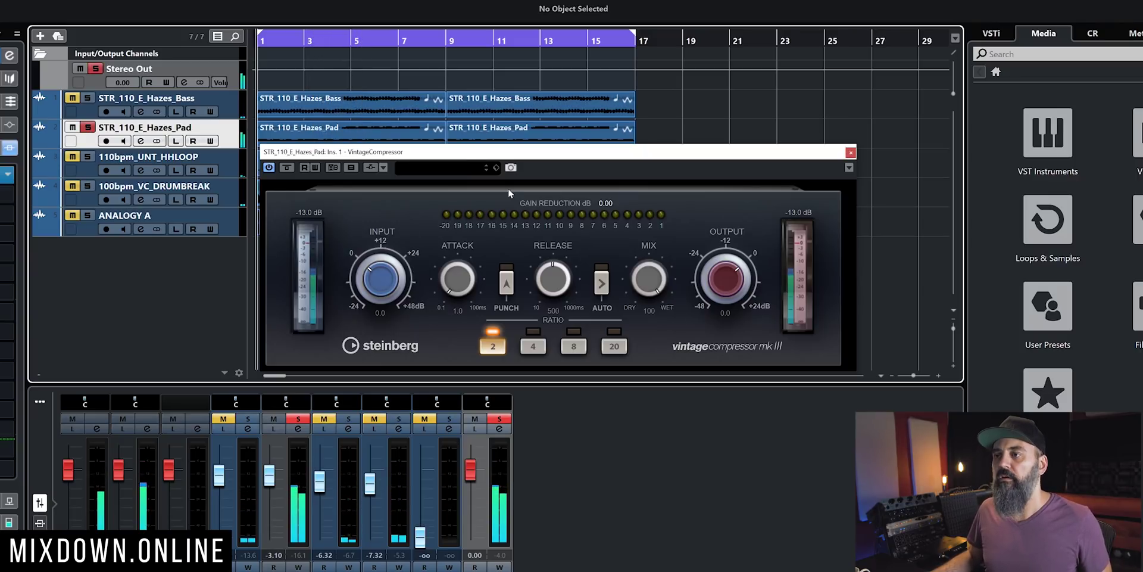
- Set the Pad compressor to ratio 8, input 21.0, output -12.4, release about 366 ms, then stop playback
left_click(533, 351)
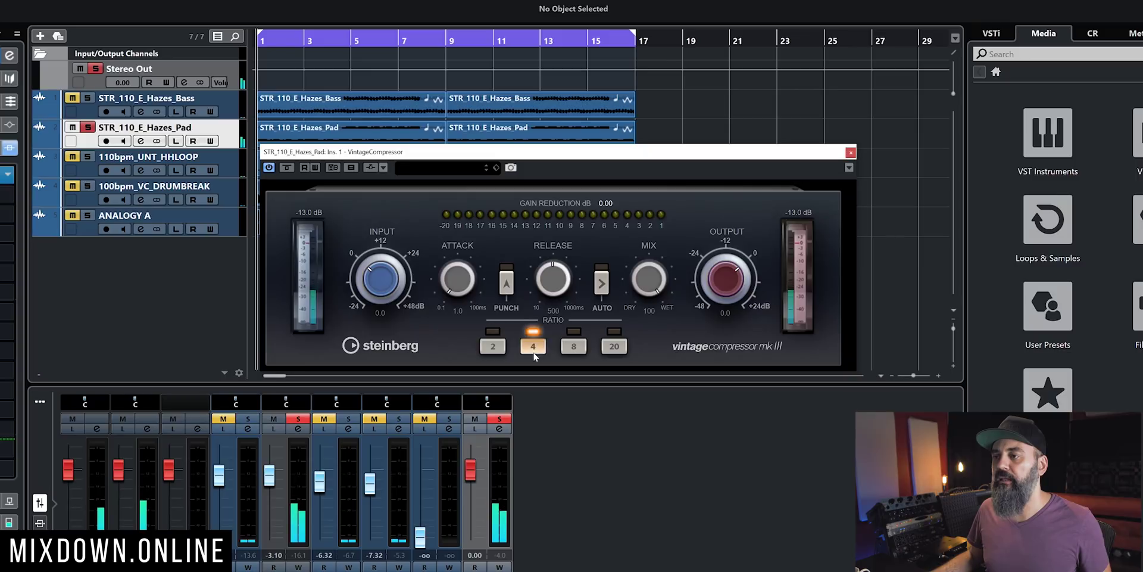
left_click(574, 347)
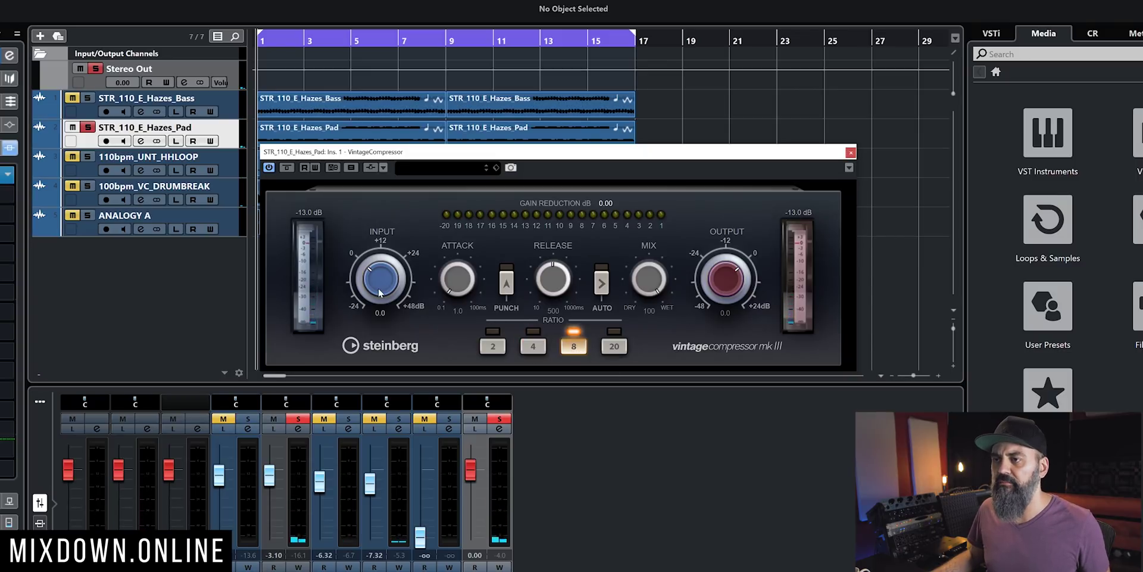
left_click_drag(379, 292, 381, 274)
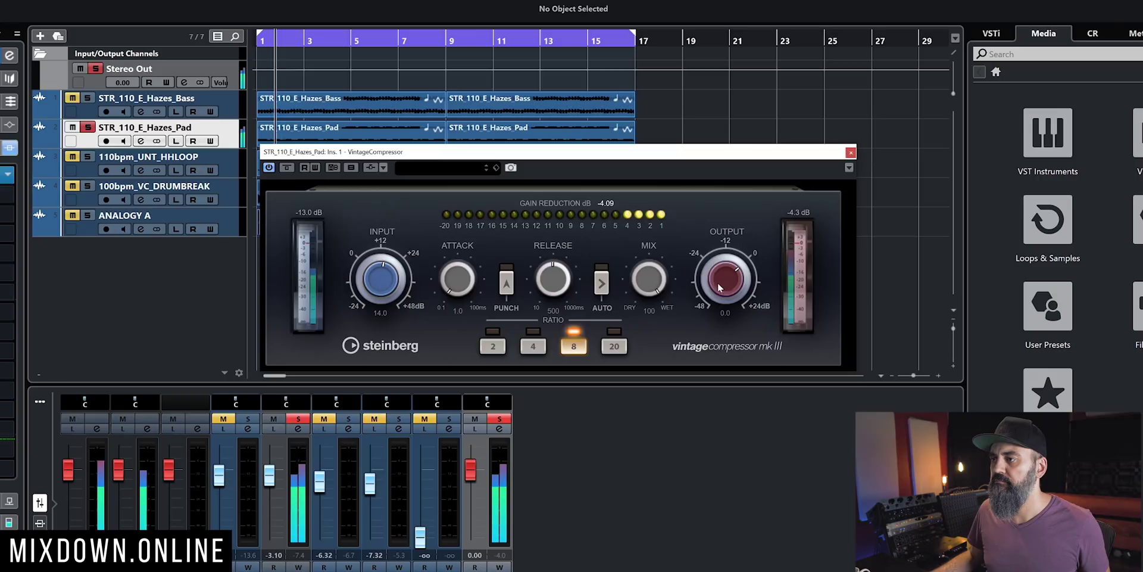
left_click_drag(721, 288, 717, 302)
left_click_drag(372, 287, 372, 271)
left_click_drag(553, 281, 546, 286)
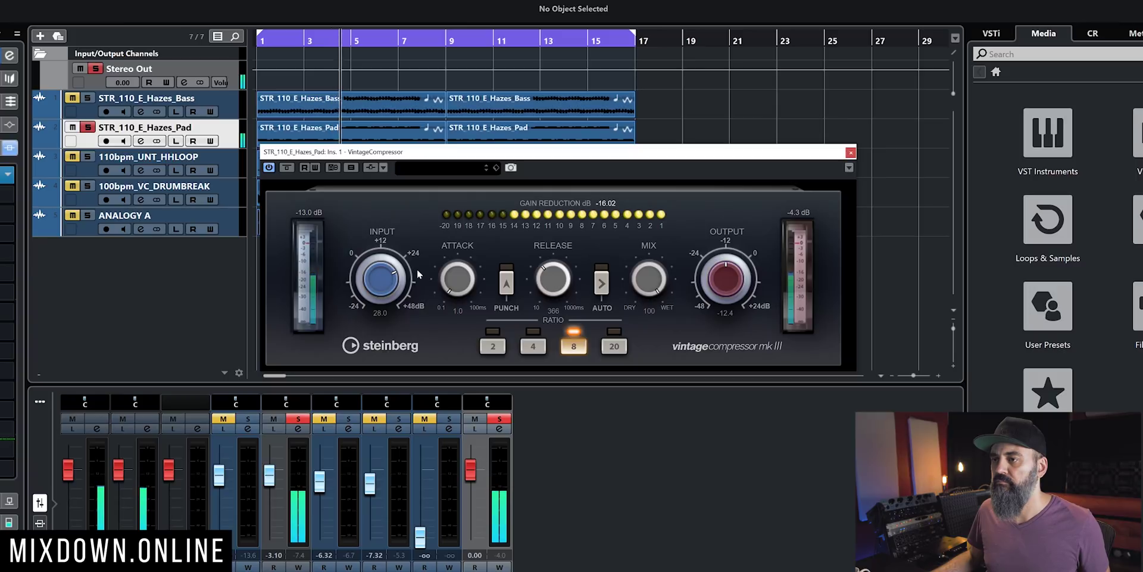
left_click_drag(388, 284, 390, 296)
key("space")
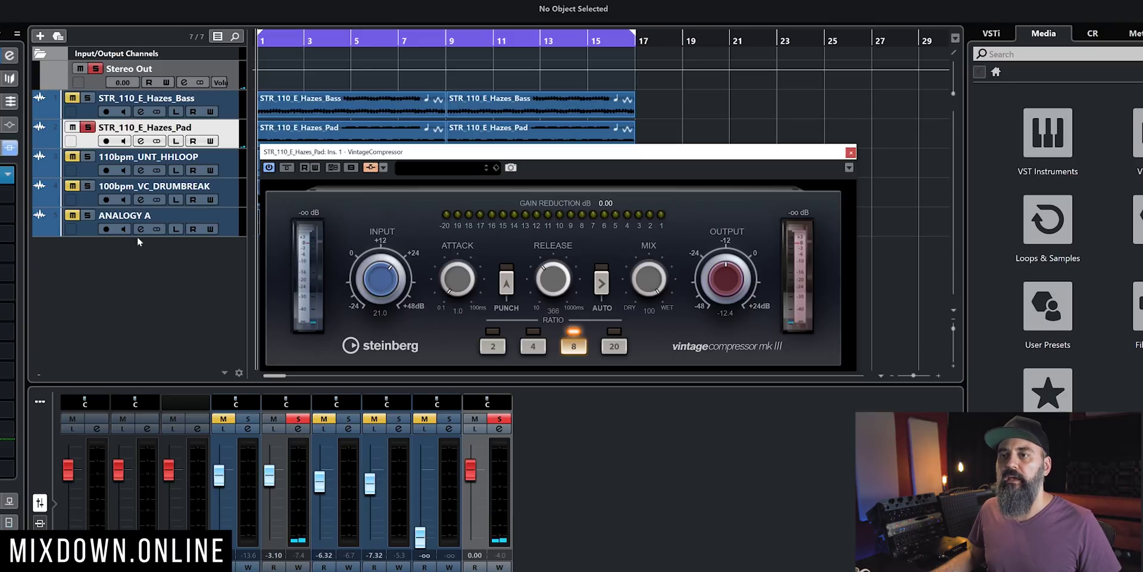
left_click(173, 223)
- Close the Pad compressor, unsolo the Pad, and audition ANALOGY A during playback
left_click(851, 153)
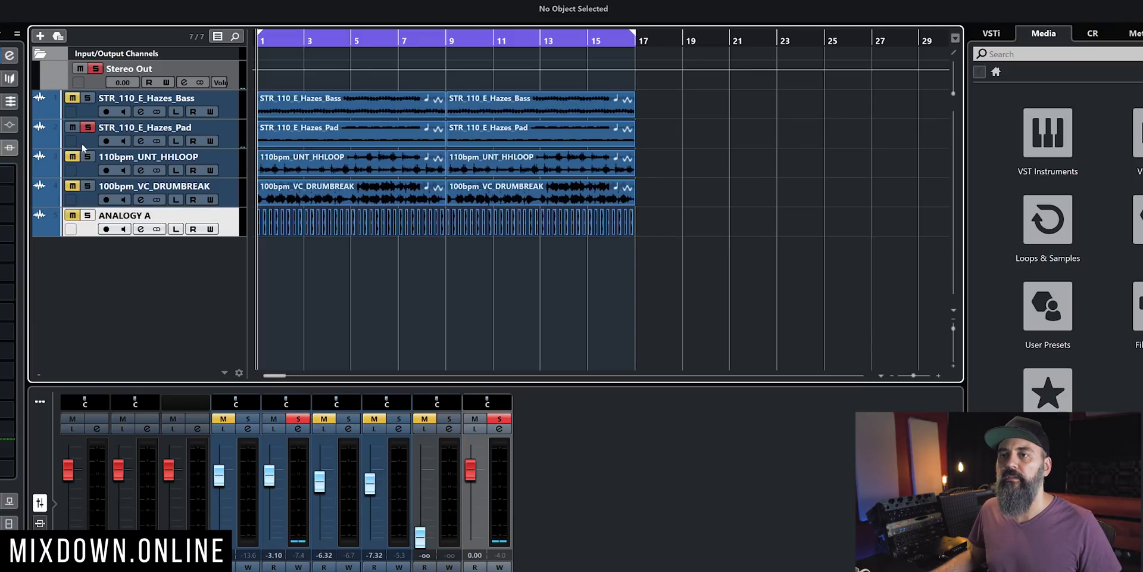
left_click(87, 127)
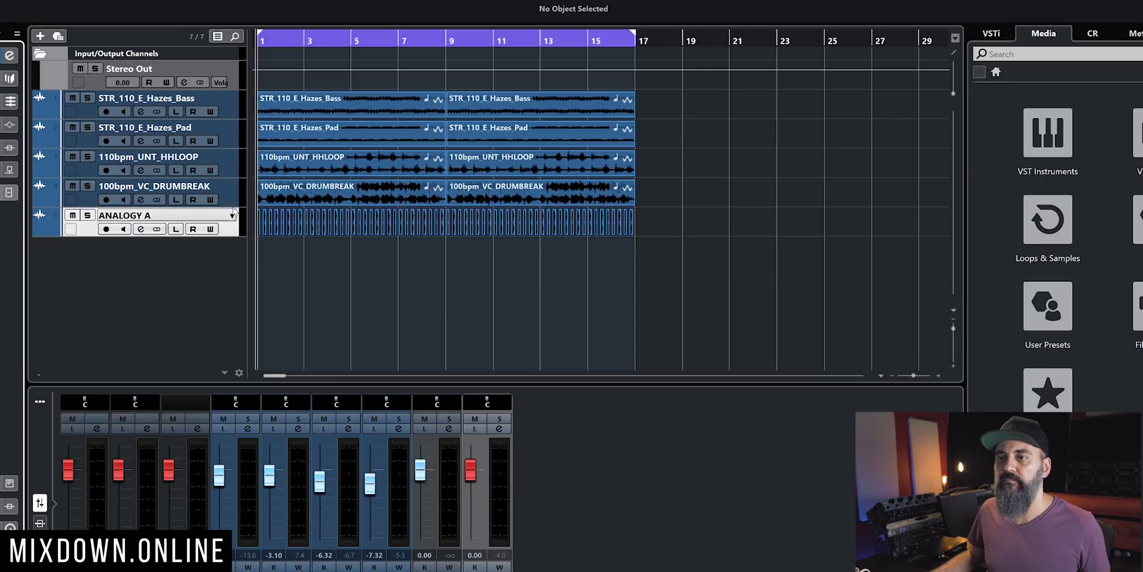
key("space")
left_click(87, 215)
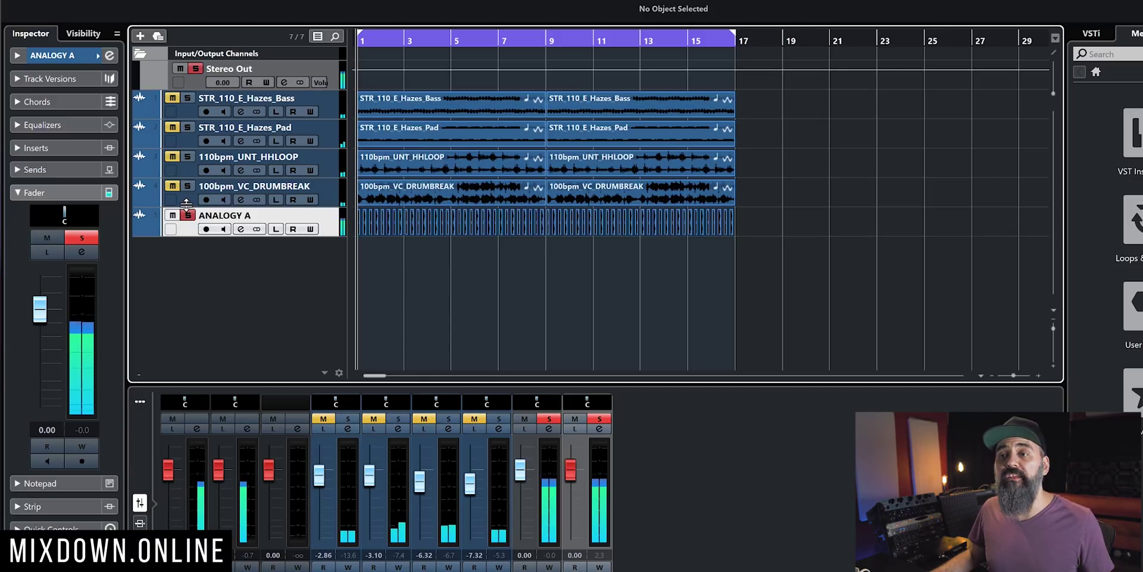
left_click(188, 216)
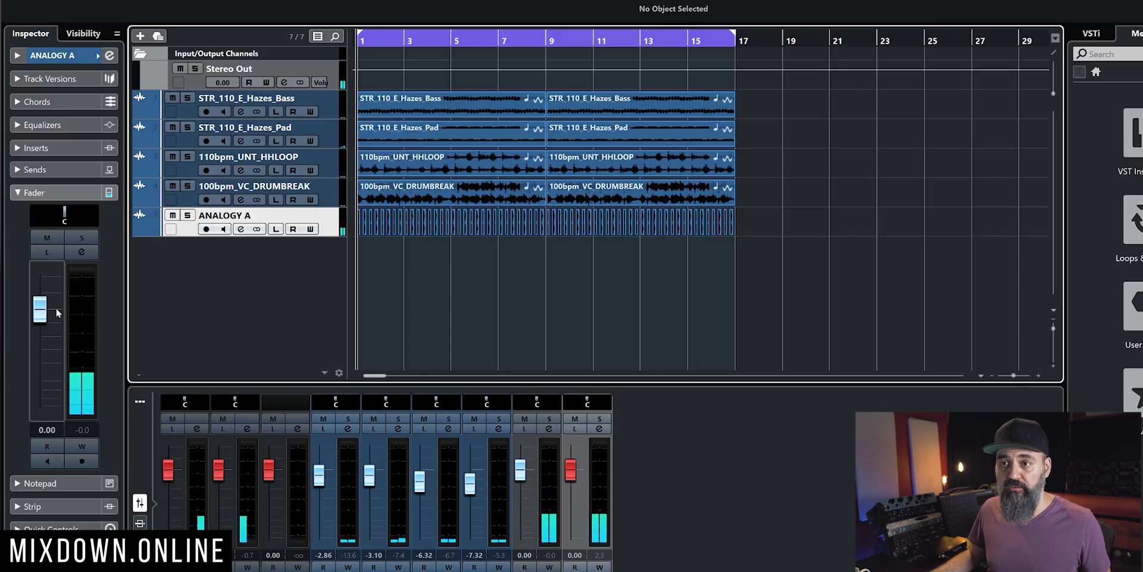
- Pull ANALOGY A's fader to -oo and route send 1 to the Pad compressor side-chain
left_click_drag(40, 310, 56, 489)
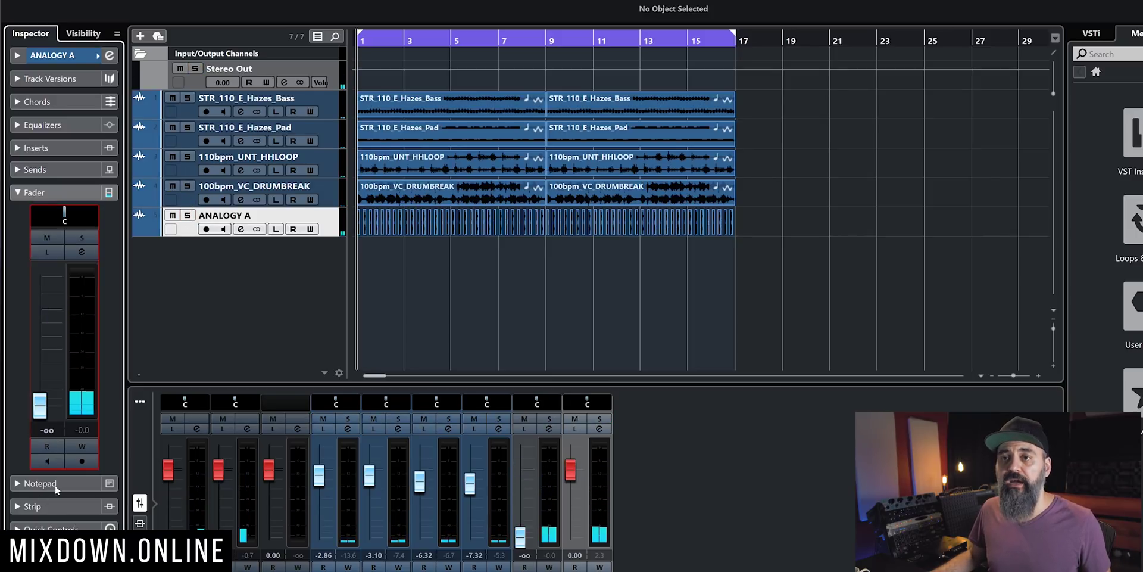
left_click(56, 189)
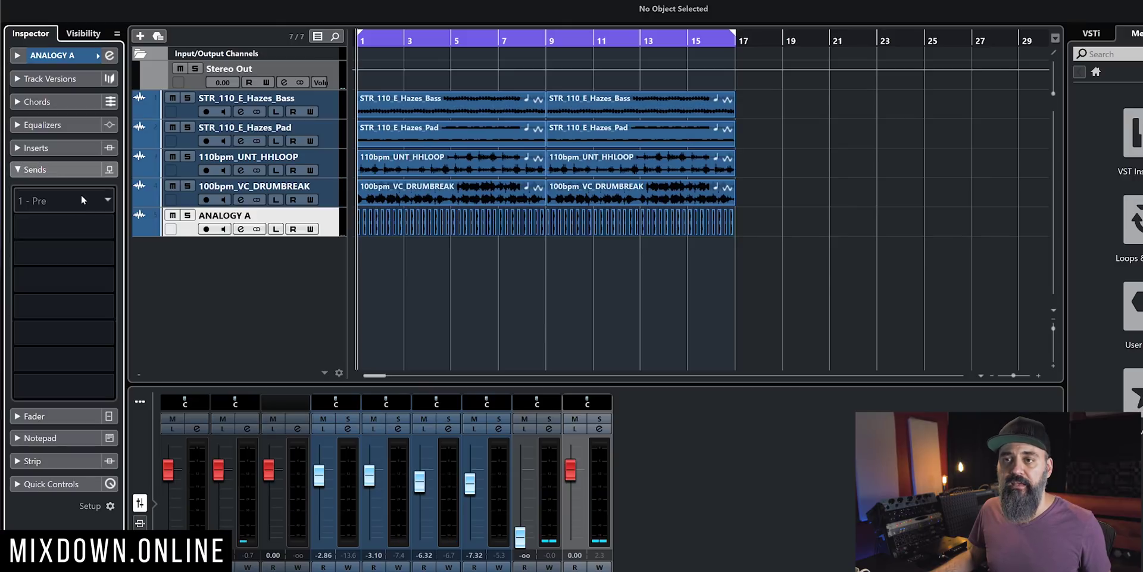
left_click(82, 196)
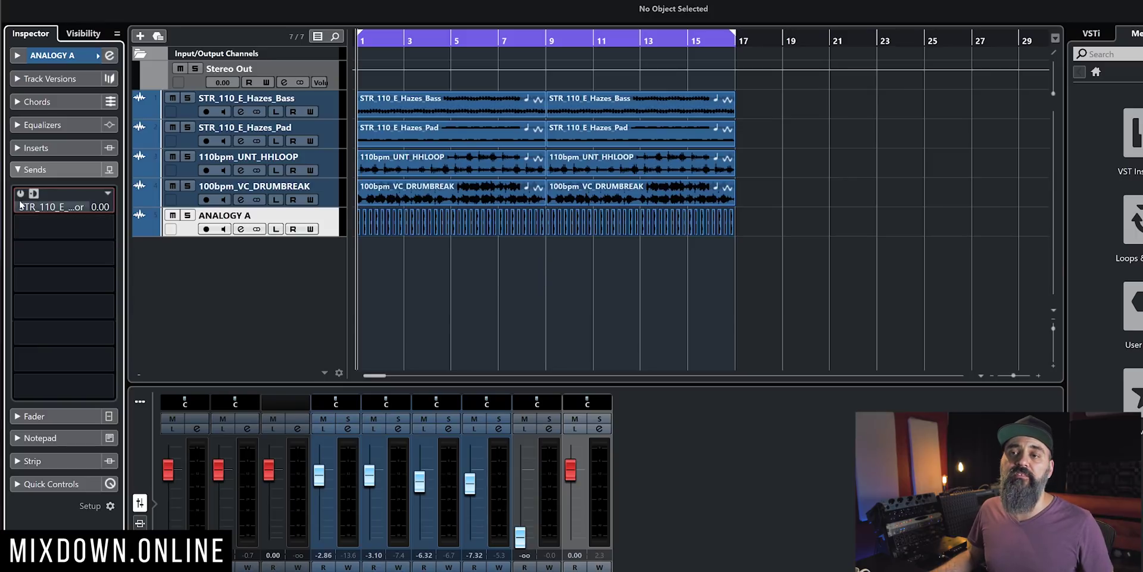
- Activate ANALOGY A's side-chain send, solo it, start playback, and select the STR_110_E_Hazes_Pad track
left_click(21, 193)
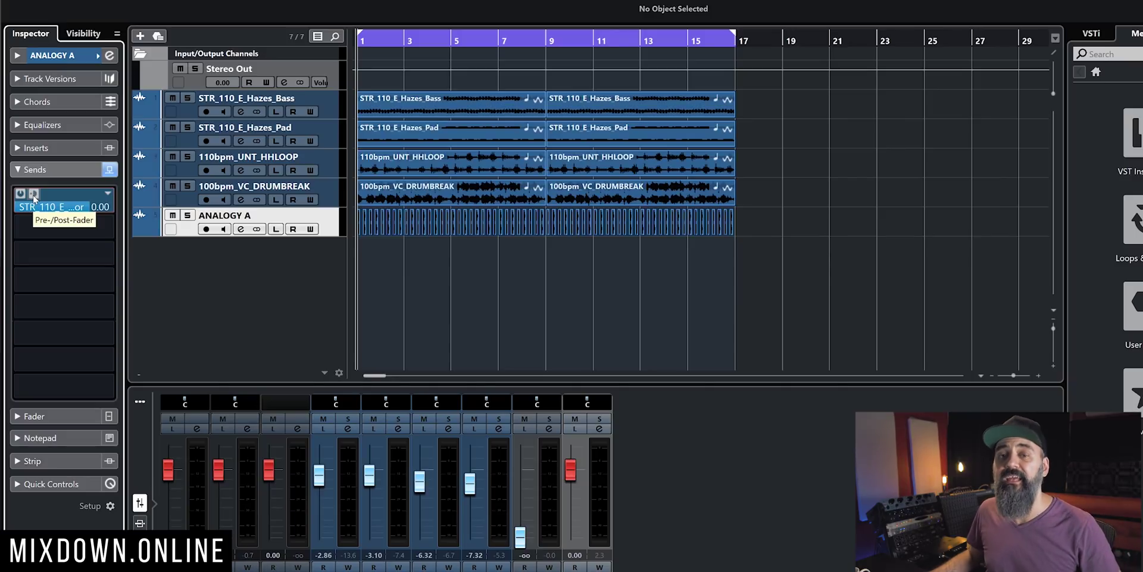
mouse_move(52, 239)
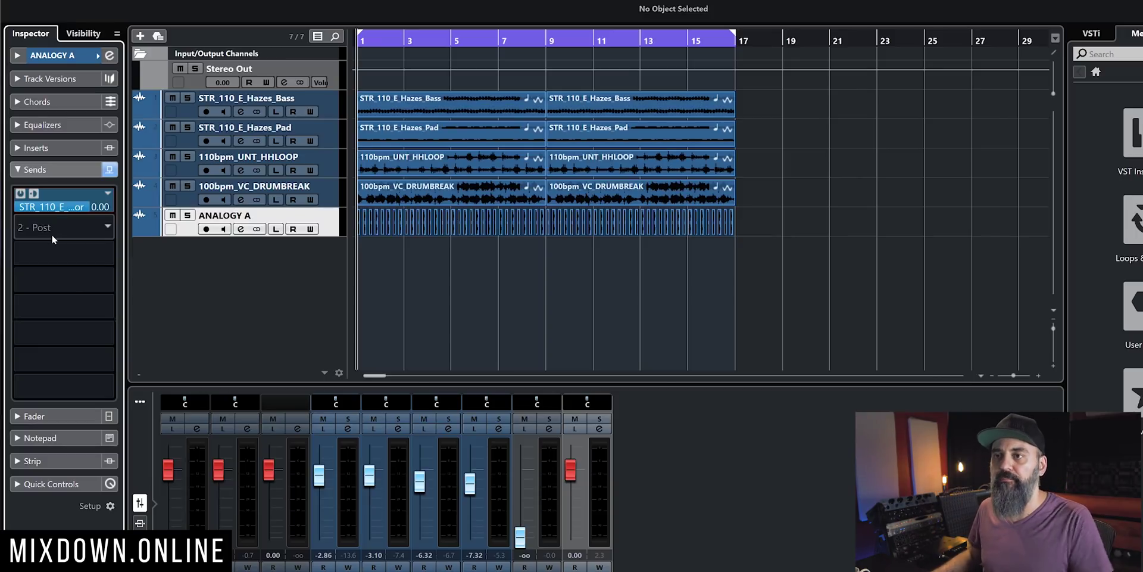
left_click(189, 216)
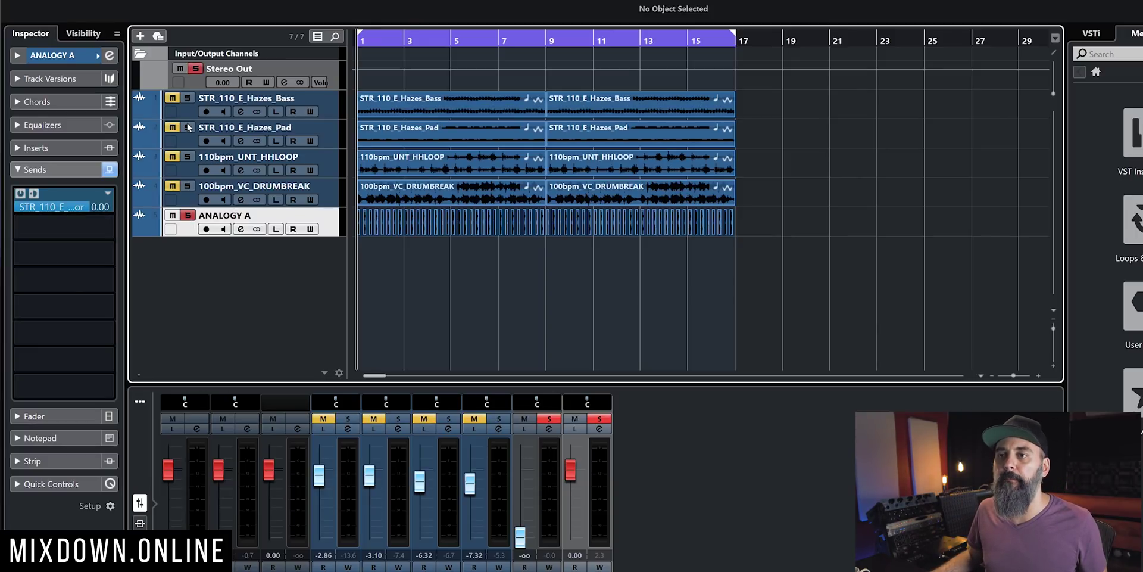
key("space")
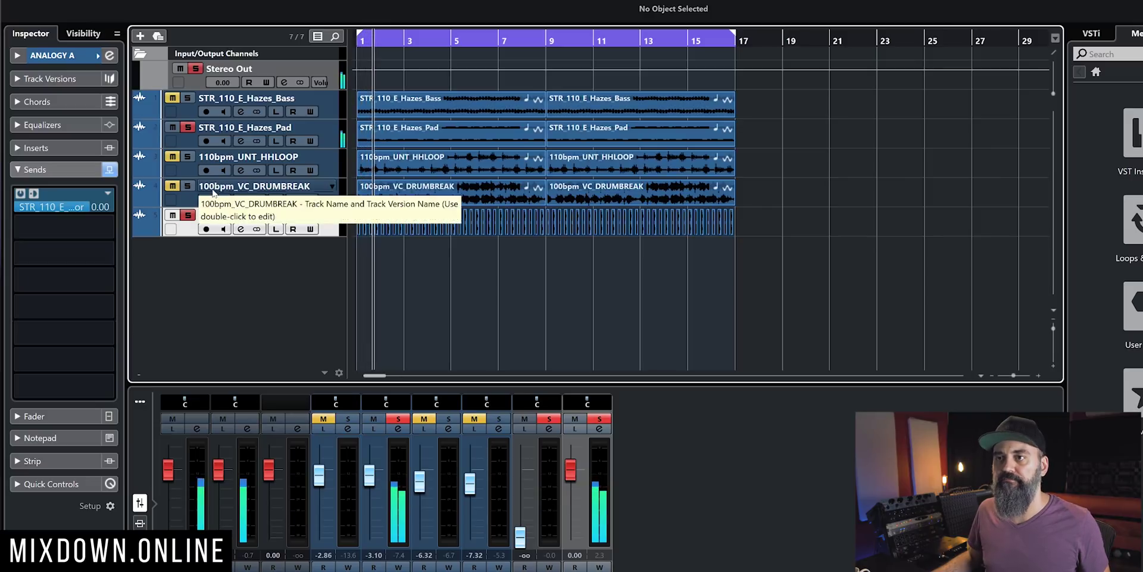
left_click(330, 133)
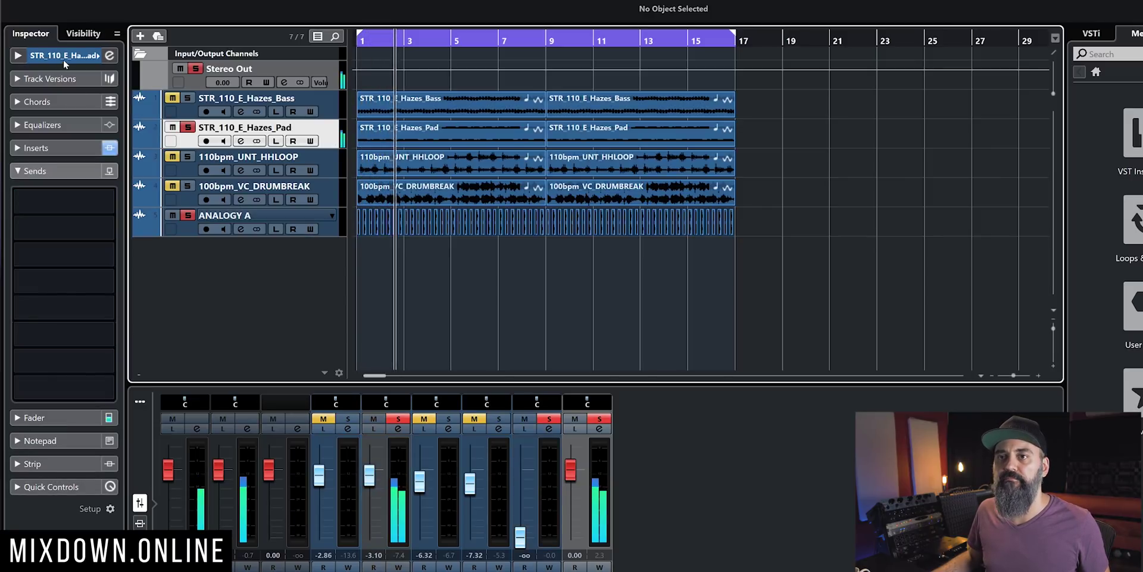
- Lower the Pad VintageCompressor input to 16.0, then clear the Pad and ANALOGY A solos
left_click(42, 148)
left_click(66, 175)
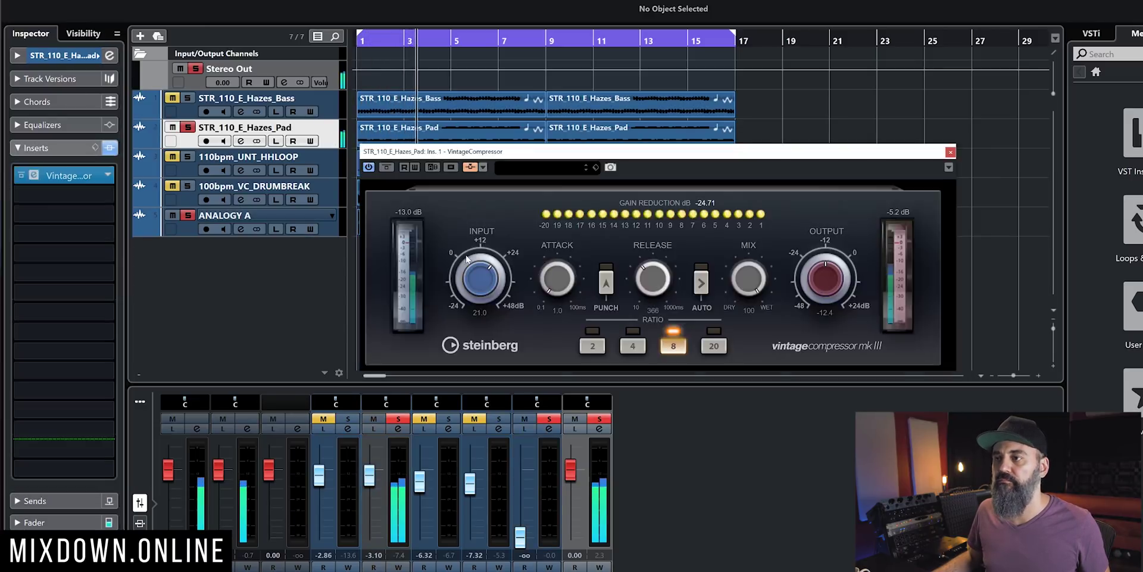
left_click_drag(468, 259, 490, 275)
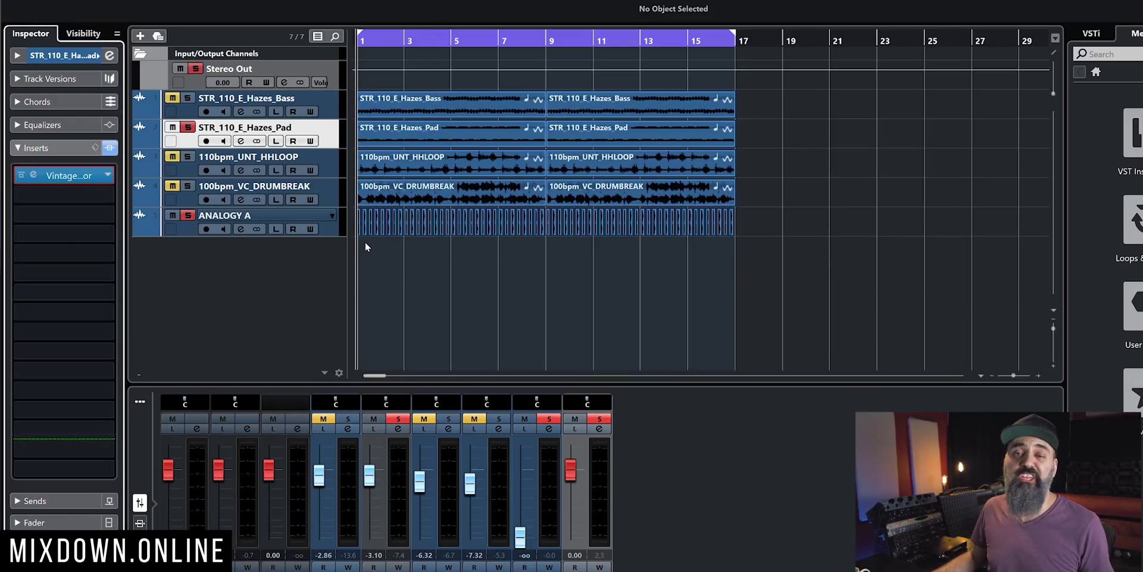
left_click(189, 129)
left_click(187, 216)
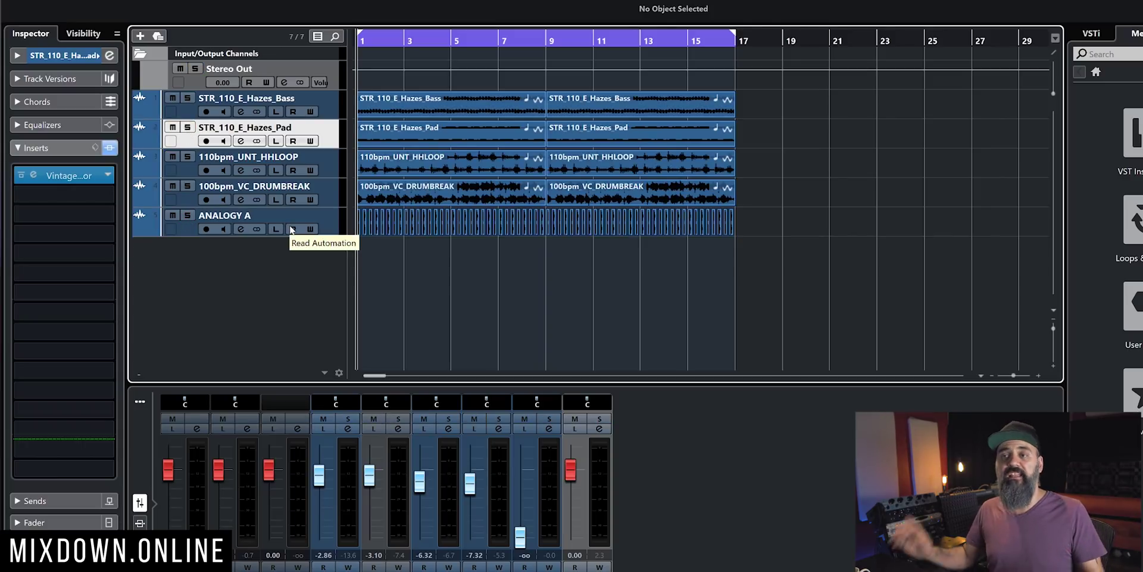
- Reopen the Pad track's VintageCompressor editor from the Inserts slot
left_click(34, 175)
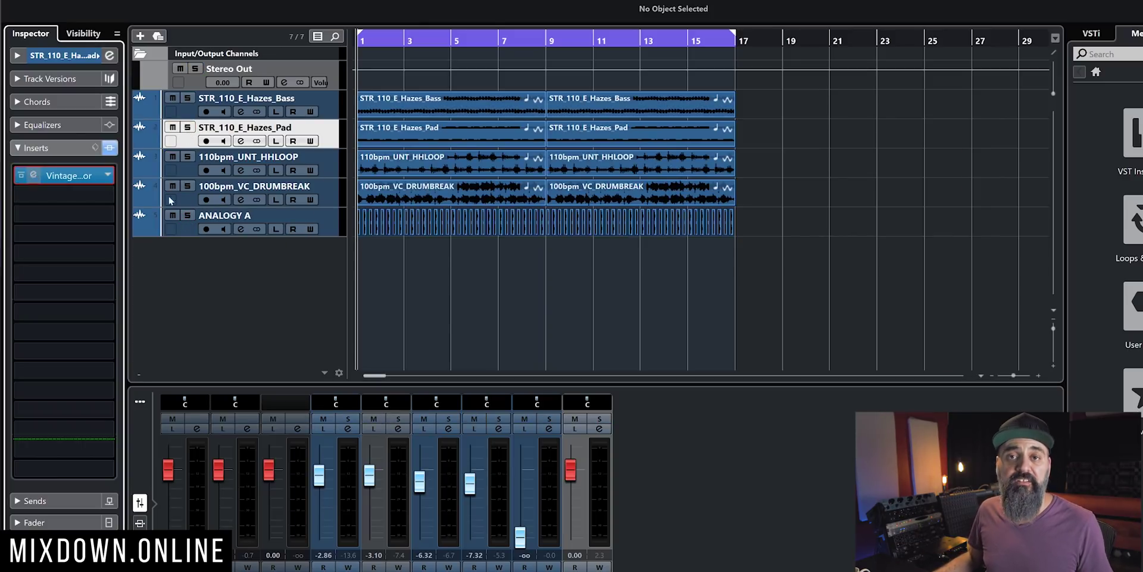